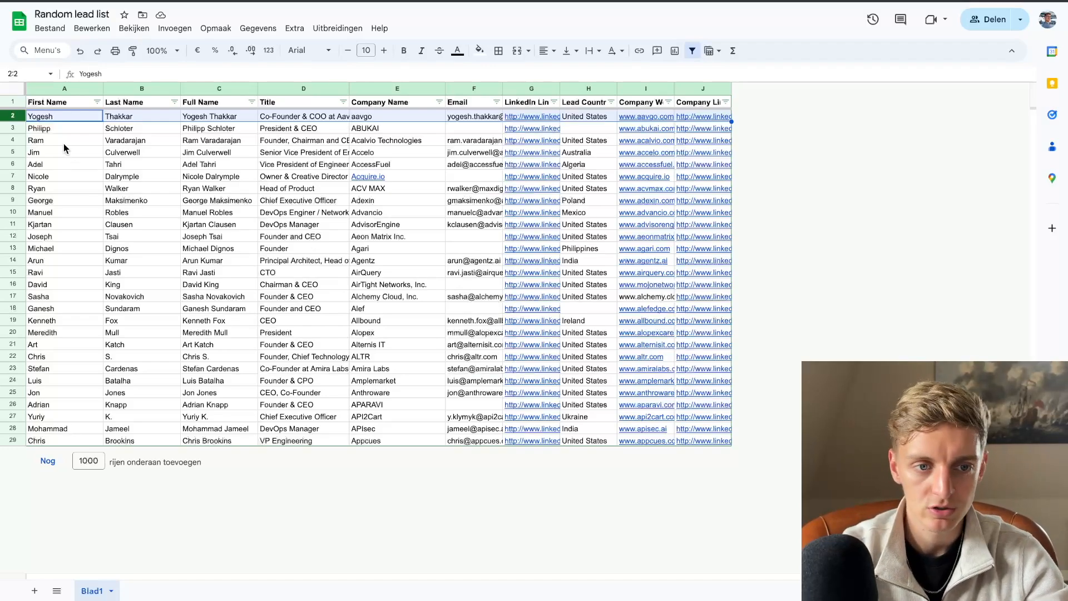
Fill the First Name, Last Name and Full Name columns with green
super+click(58, 88)
super+click(156, 90)
click(135, 224)
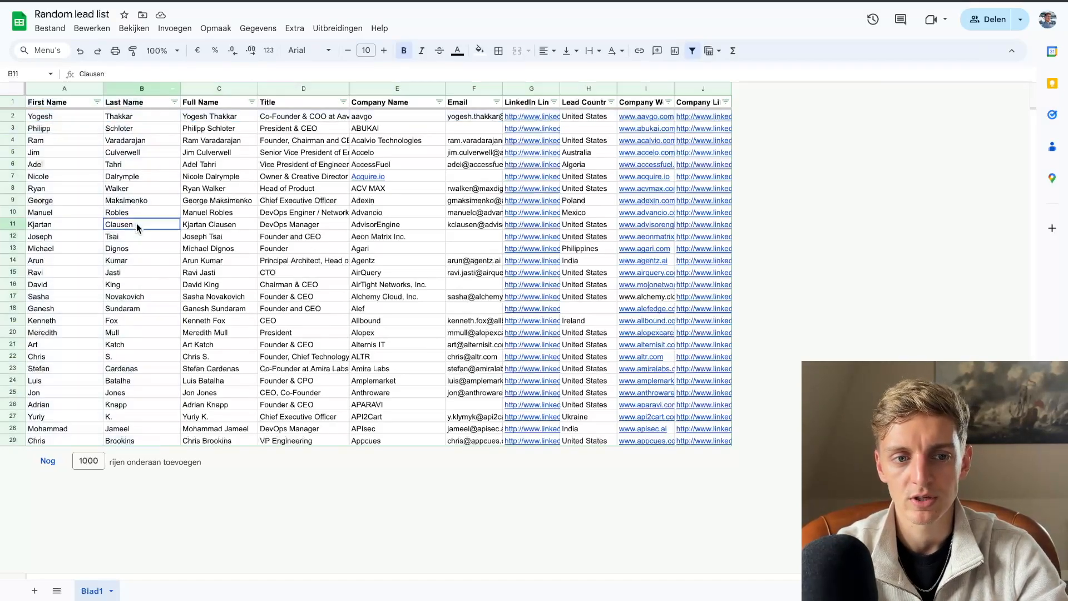
click(72, 89)
shift+click(215, 89)
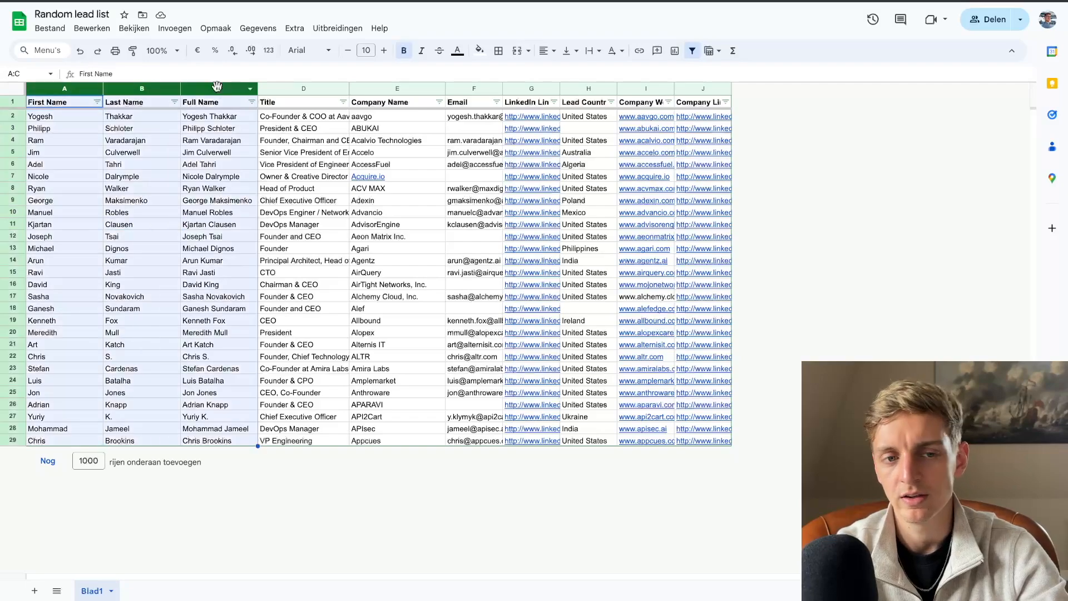
click(479, 50)
click(534, 101)
click(342, 201)
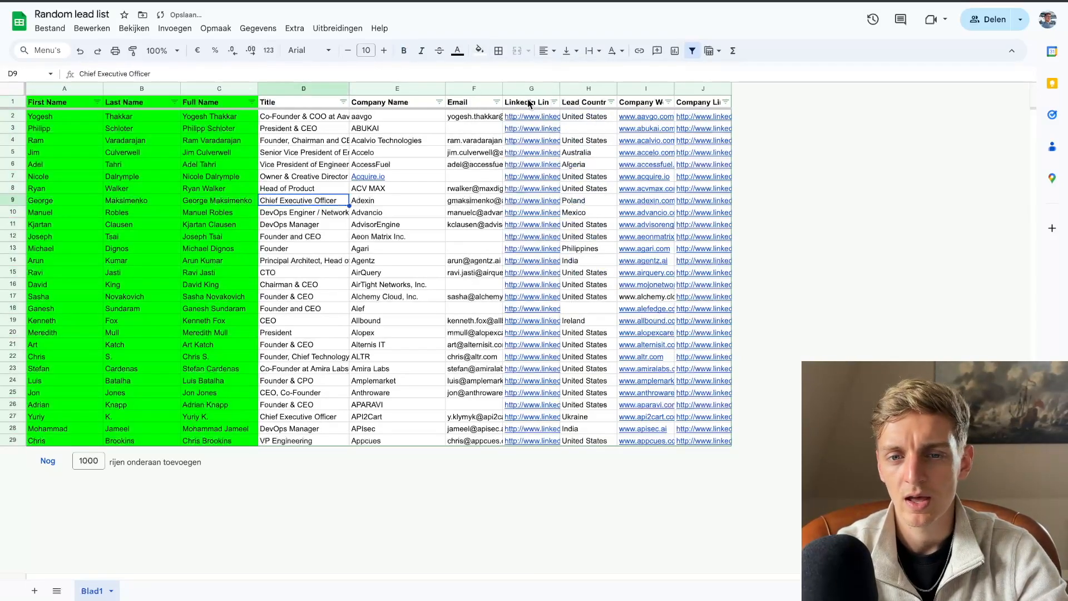
Fill the Company Website Short column with green
click(633, 89)
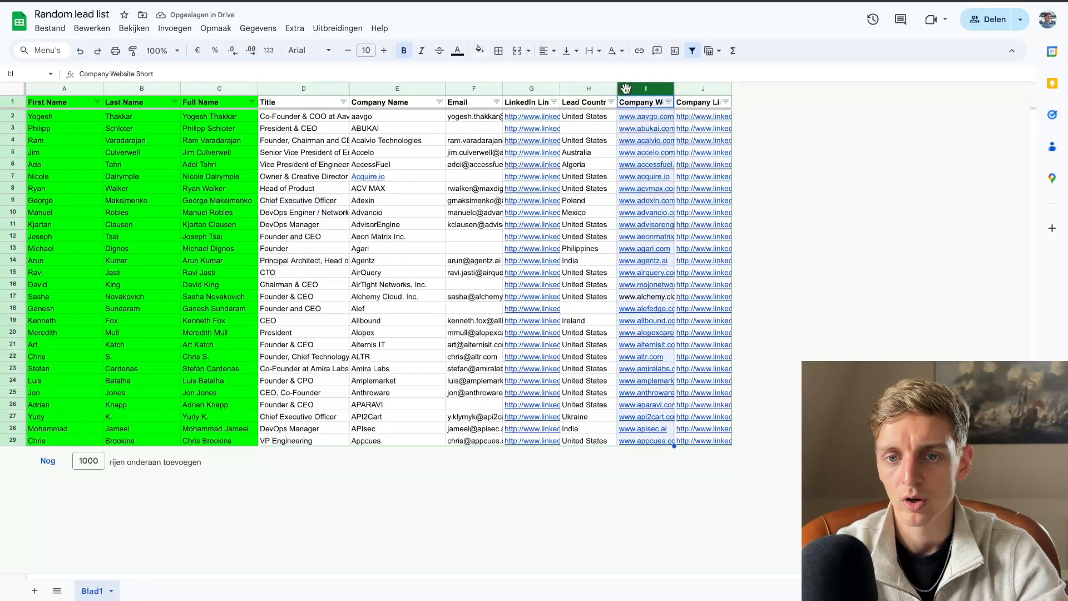
click(479, 50)
click(531, 103)
click(451, 191)
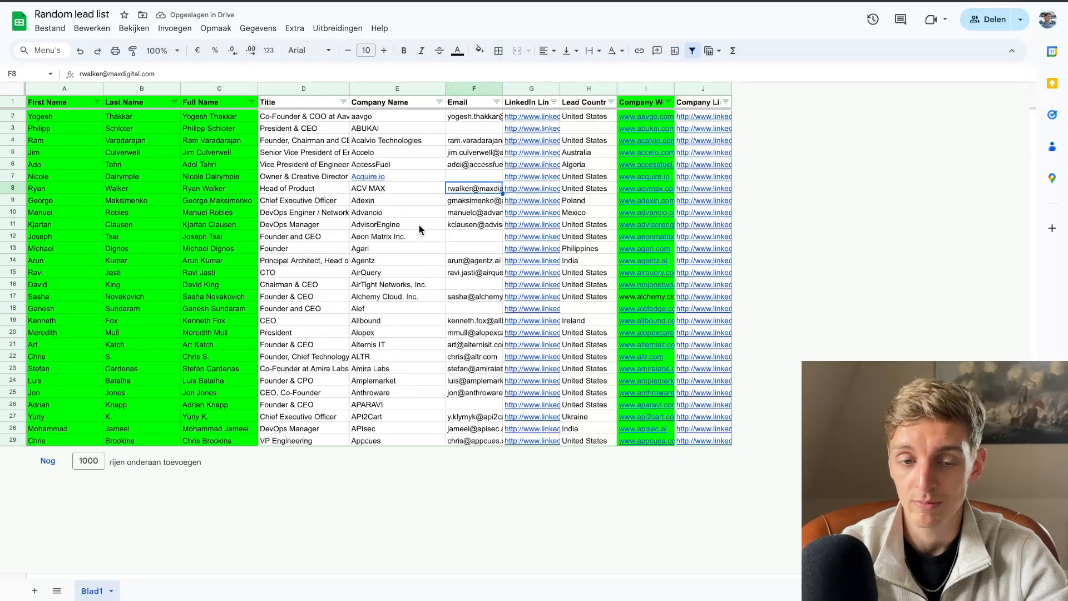
Undo the green fills on the name columns and the company website column
click(224, 259)
key(ctrl+z)
key(ctrl+z)
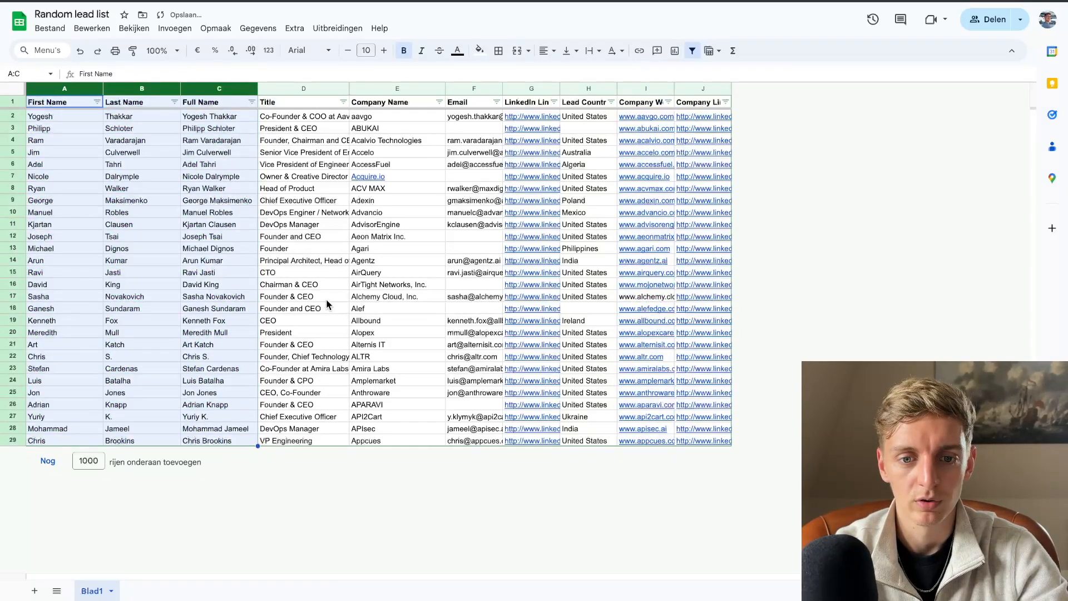
Clear the email addresses in cells F8 to F23 of the lead list
click(361, 248)
drag(470, 188, 473, 368)
key(Delete)
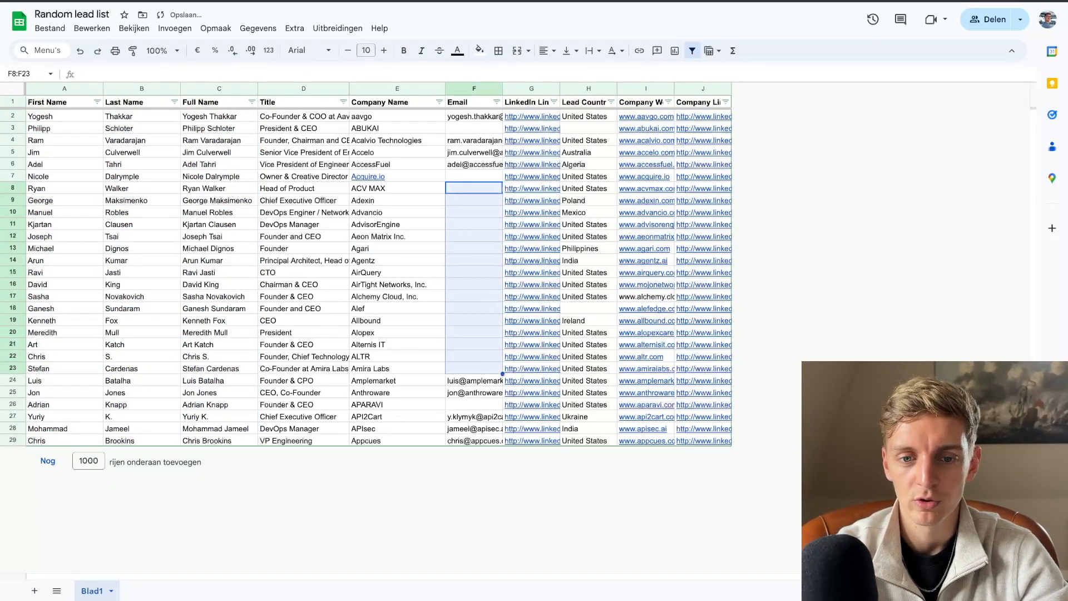
click(447, 274)
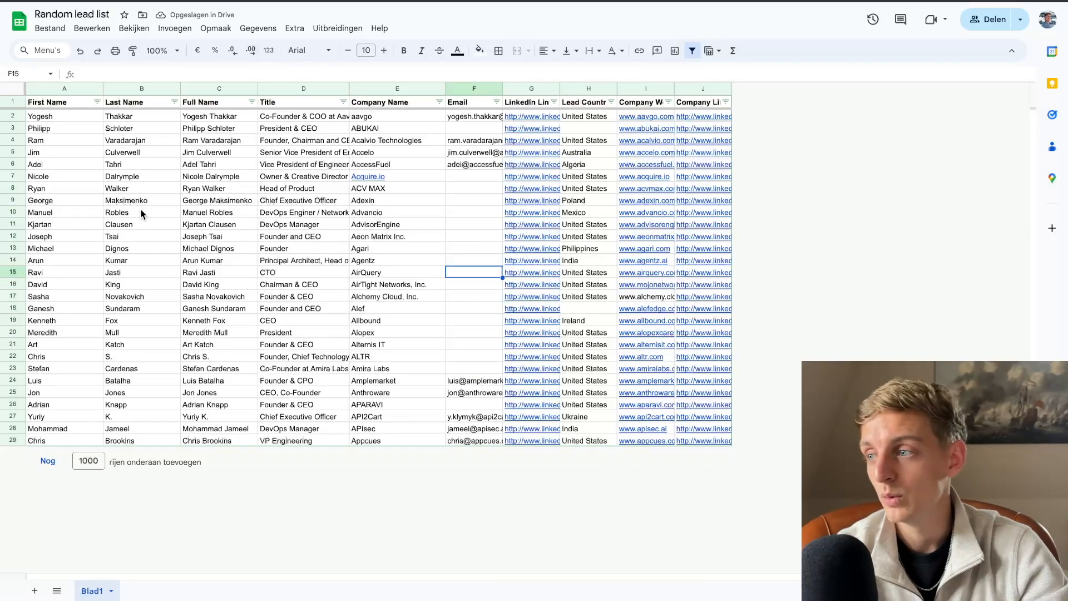
click(151, 165)
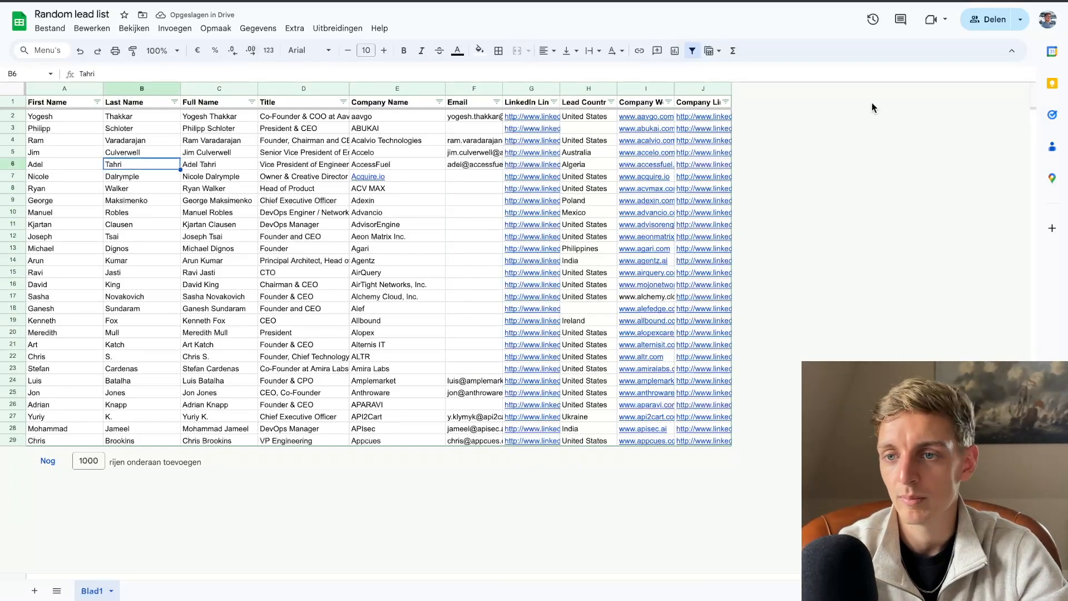
Download the lead list sheet as a CSV file
click(50, 28)
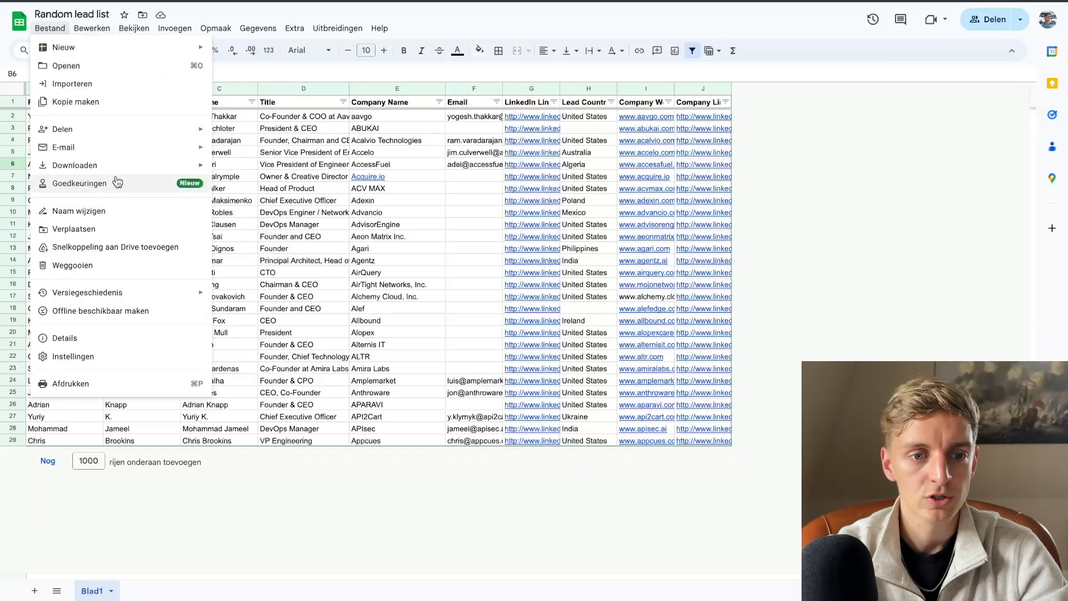
mouse_move(124, 165)
click(334, 241)
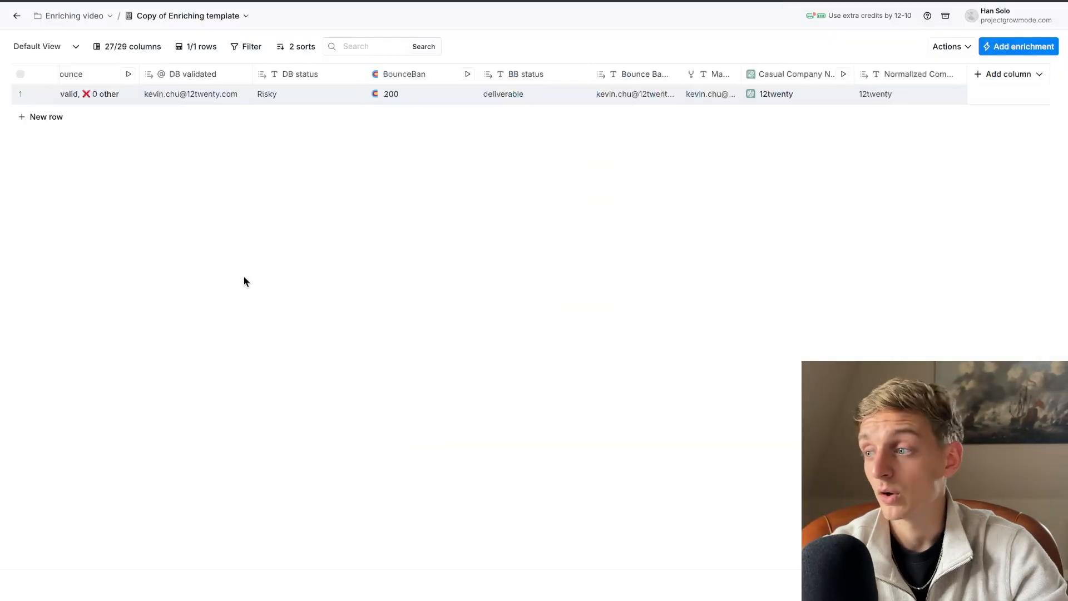
Switch to Clay and upload Random lead list - Blad1 (1).csv as a people import into the current enriching table
scroll(243, 276, left, 15)
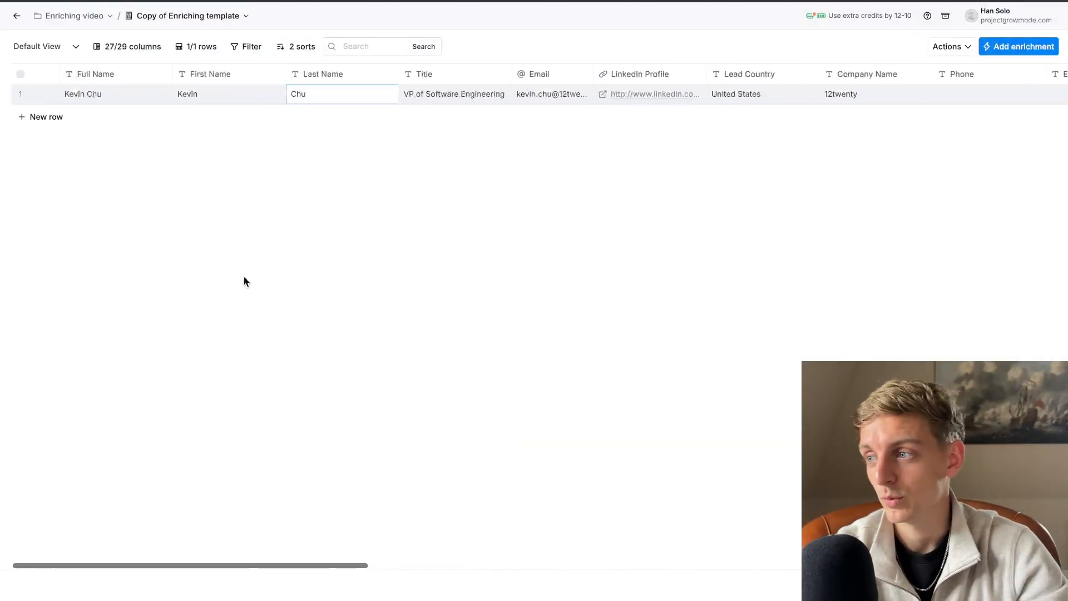
scroll(393, 181, right, 5)
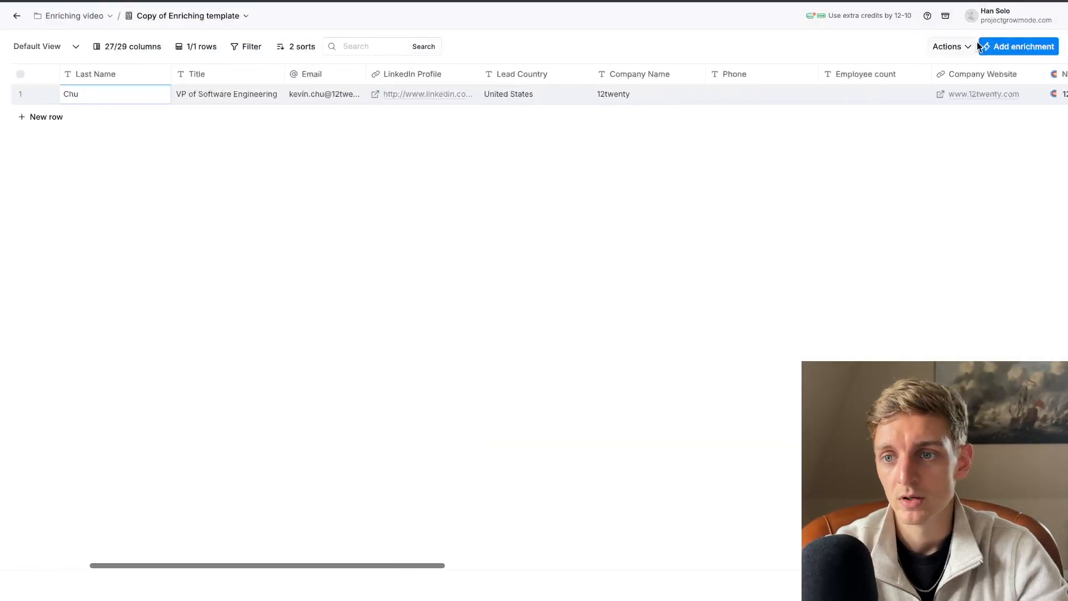
click(957, 46)
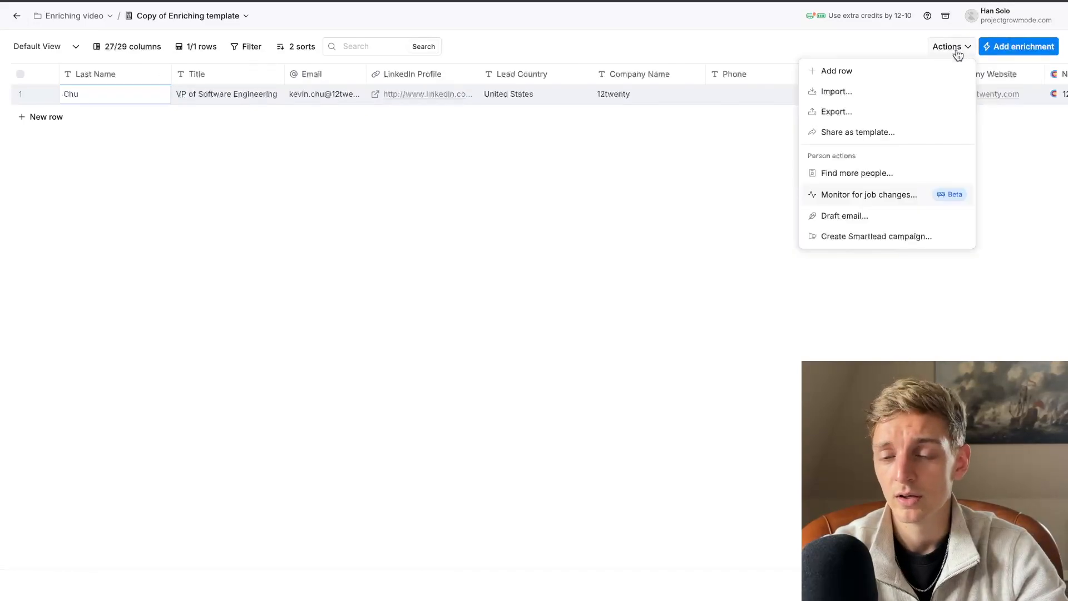
click(853, 94)
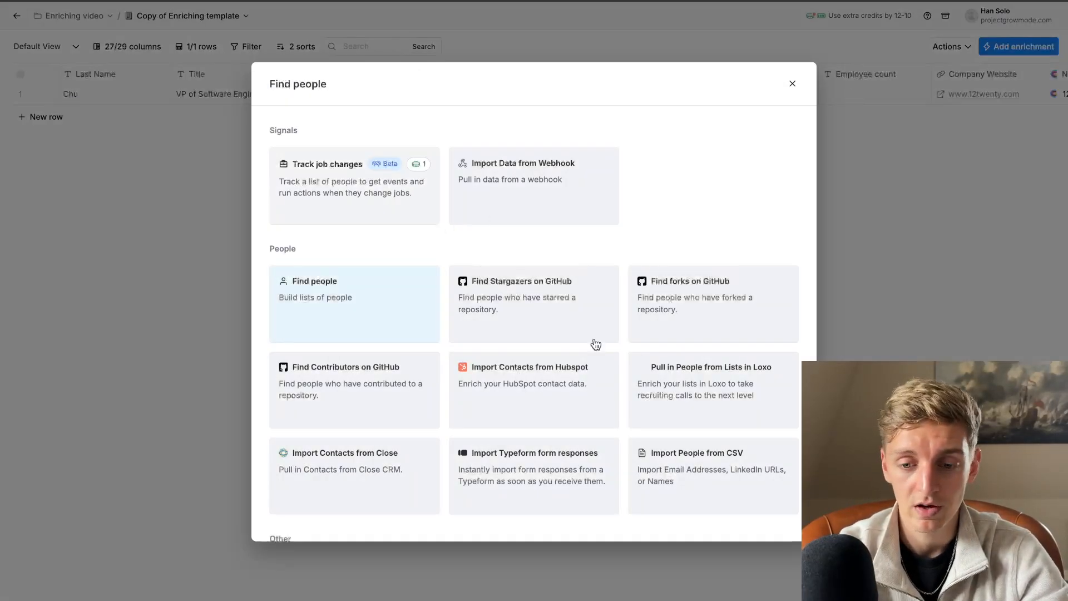
click(684, 470)
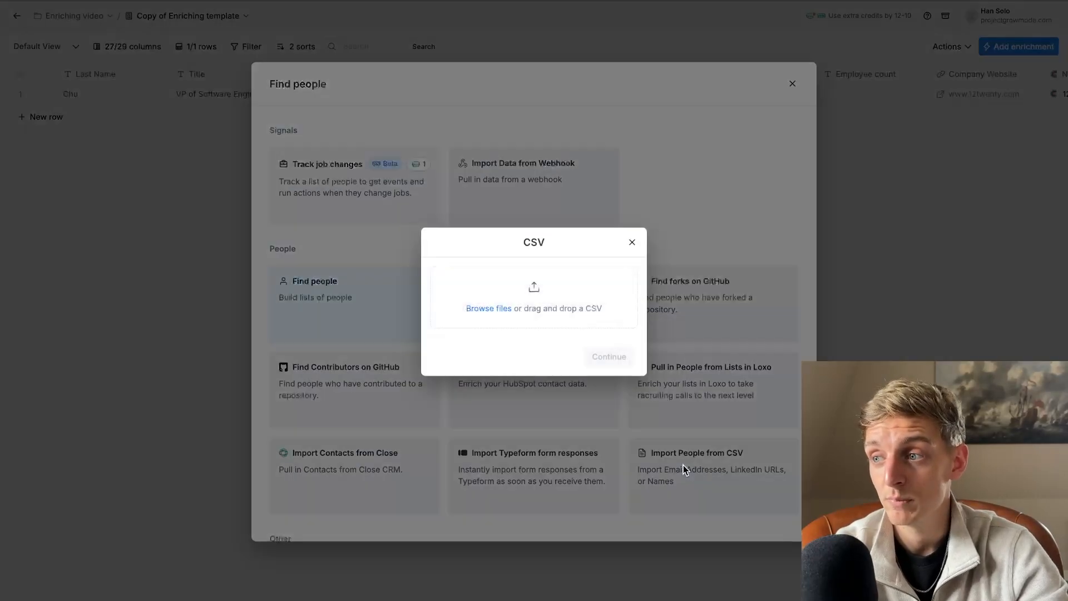
drag(881, 48, 492, 301)
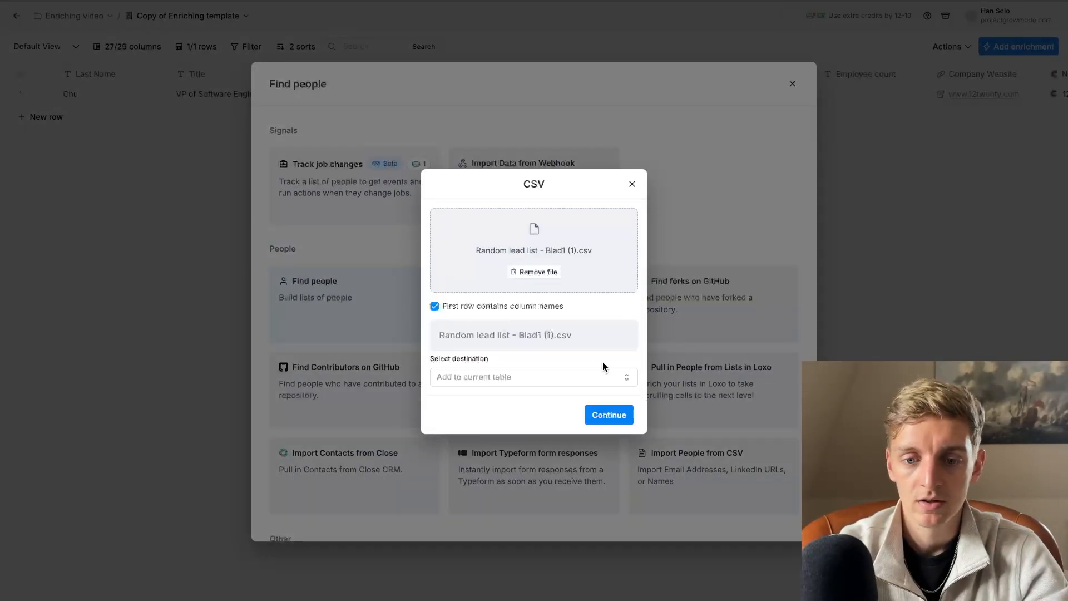
click(609, 414)
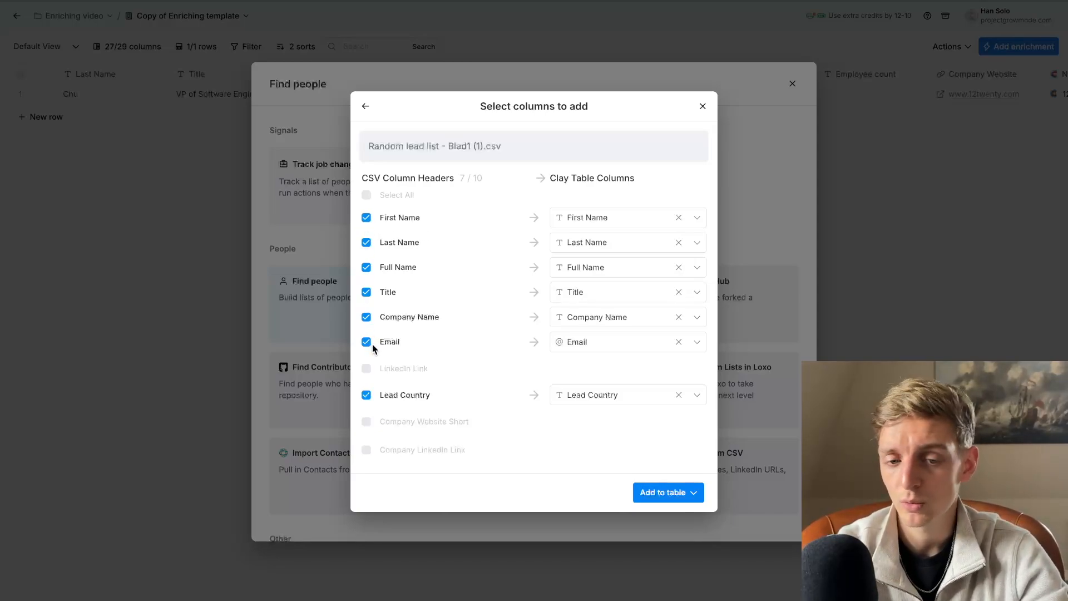
Include the LinkedIn Link column in the import and map it to LinkedIn Profile
click(366, 370)
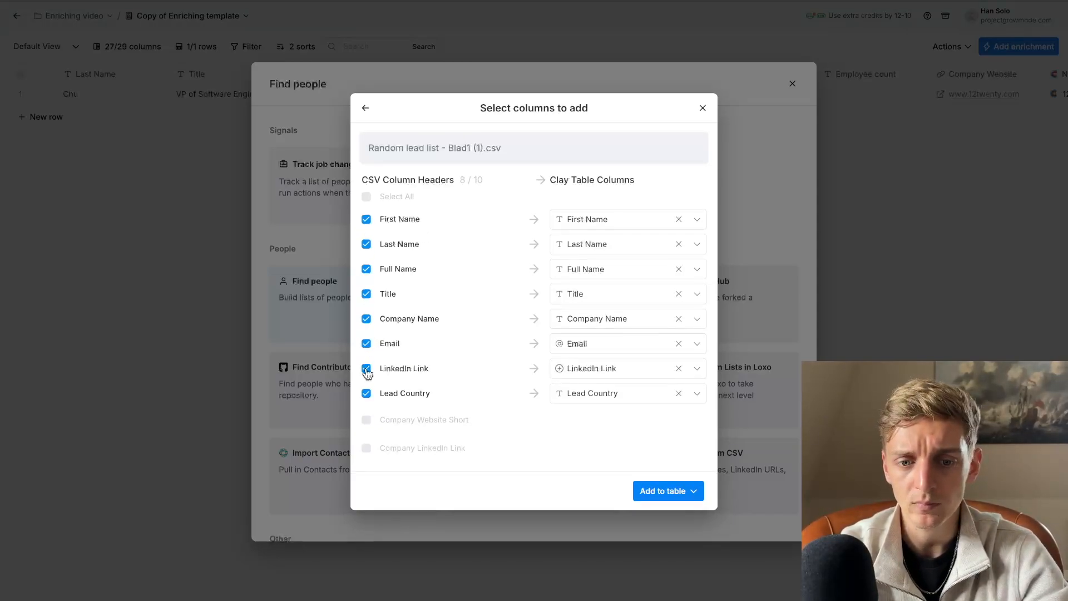
click(669, 375)
scroll(620, 444, down, 1)
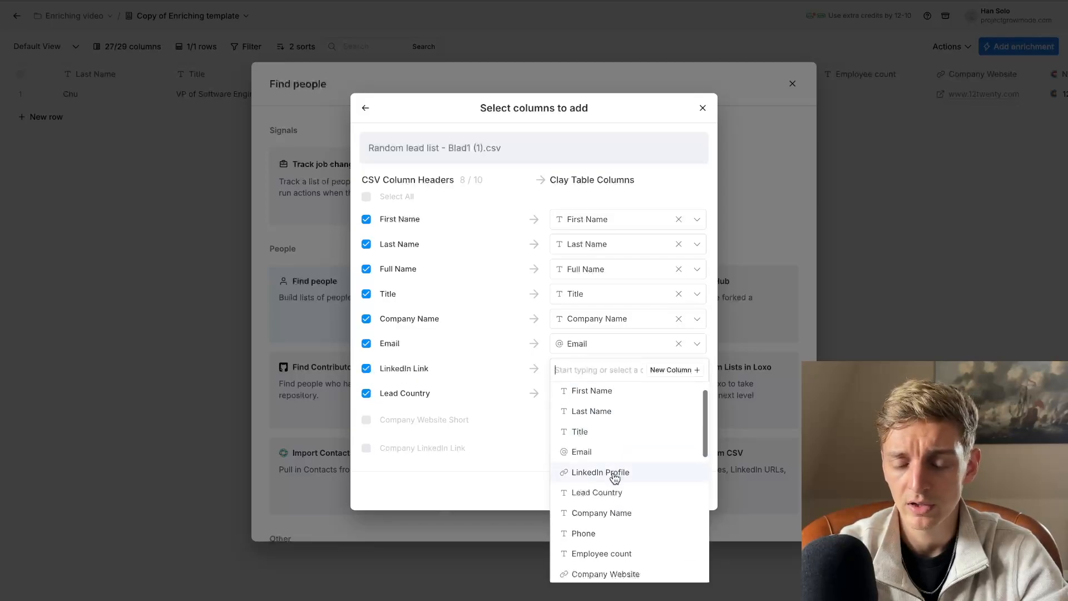
click(614, 473)
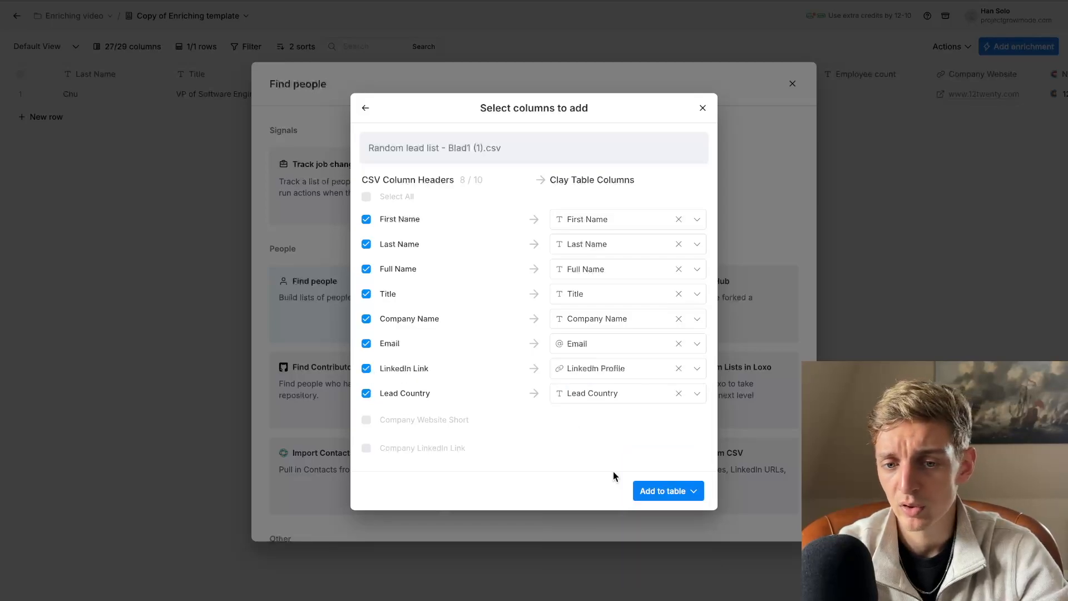
Include Company Website Short mapped to Company Website, and add the leads to the table with the save and run rows option
click(367, 422)
click(628, 421)
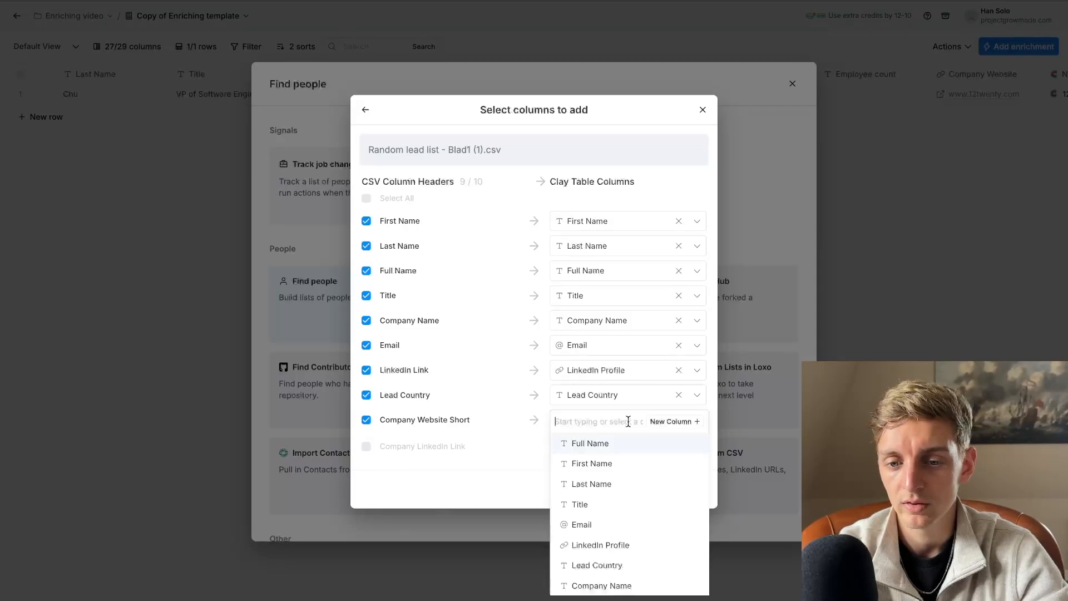
scroll(596, 486, down, 3)
click(590, 519)
click(656, 489)
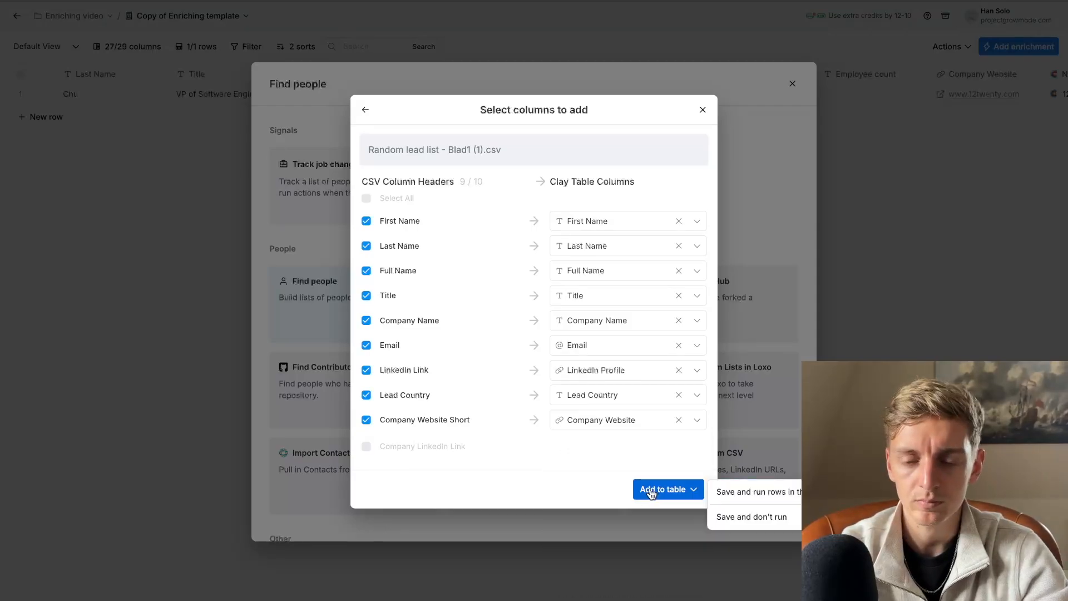
click(757, 491)
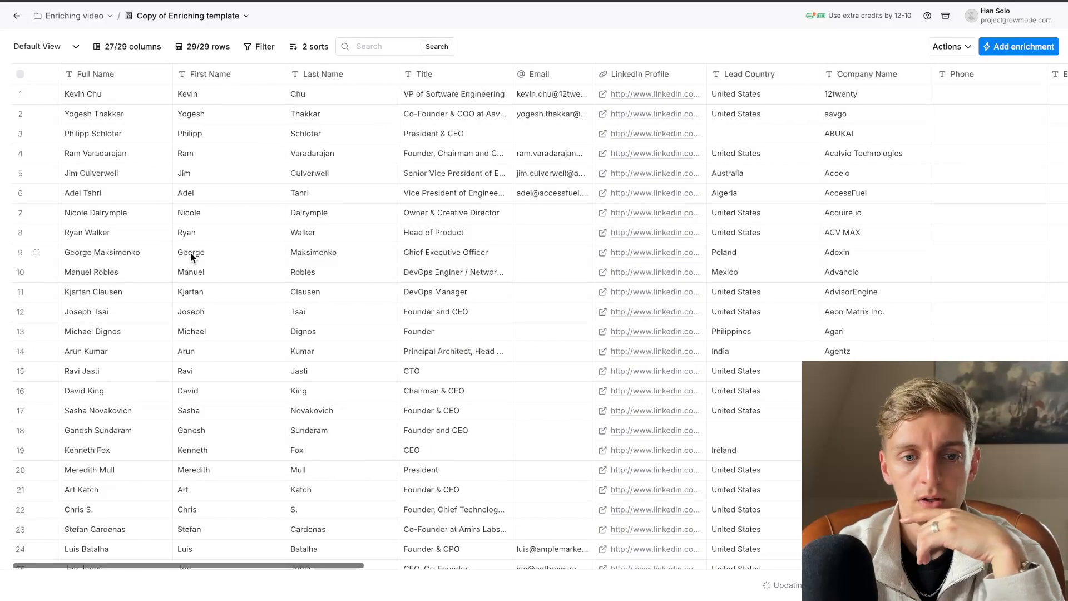
Review the imported leads across the table, from the Email column through to the normalized domains
scroll(190, 253, right, 5)
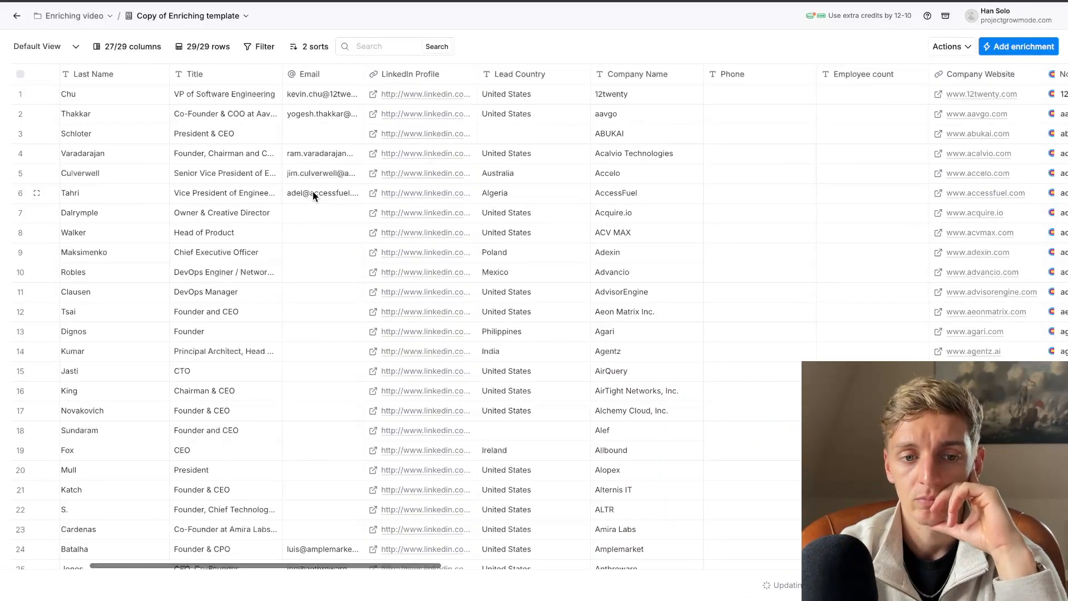
scroll(312, 191, down, 1)
drag(314, 134, 325, 429)
scroll(325, 427, right, 6)
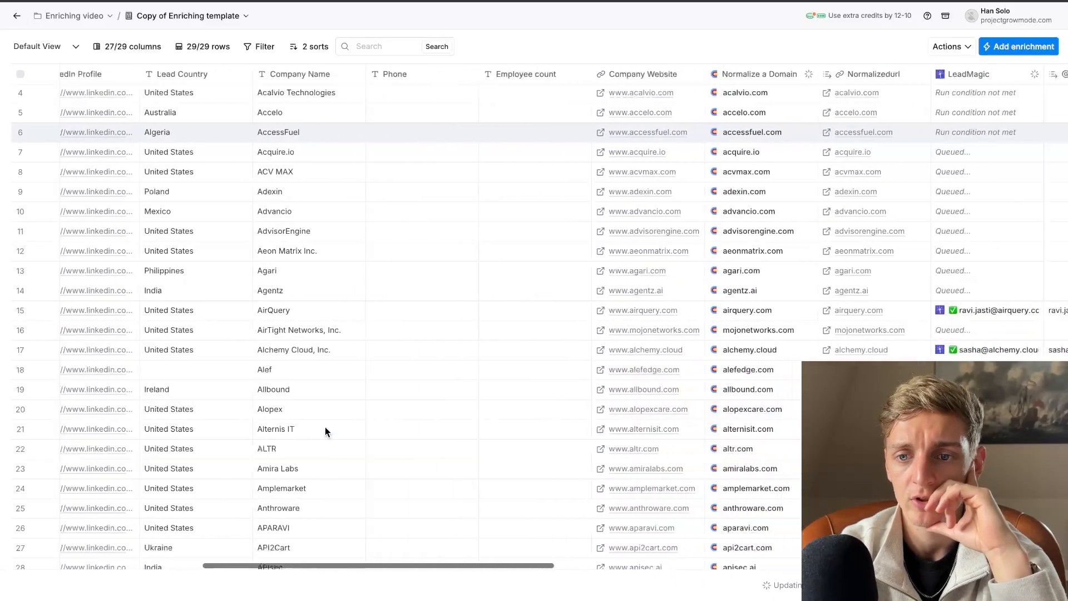
scroll(325, 427, right, 1)
scroll(325, 427, up, 1)
click(376, 325)
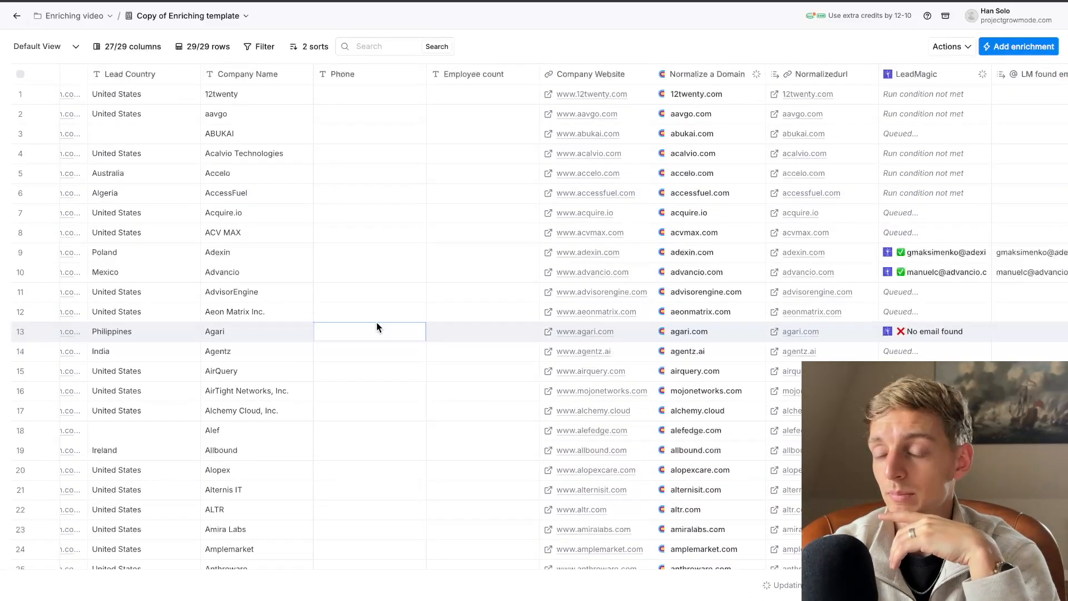
Examine the LeadMagic and IcyPeas email results, the Grouped found emails column and the DeBounce validation for the imported leads
scroll(473, 278, right, 3)
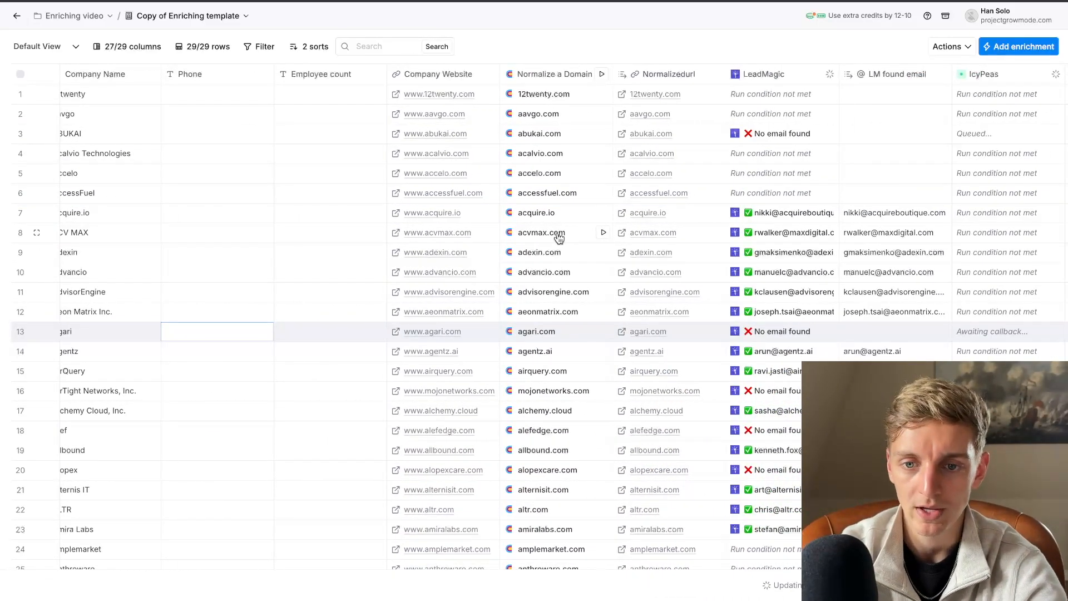
scroll(559, 238, right, 5)
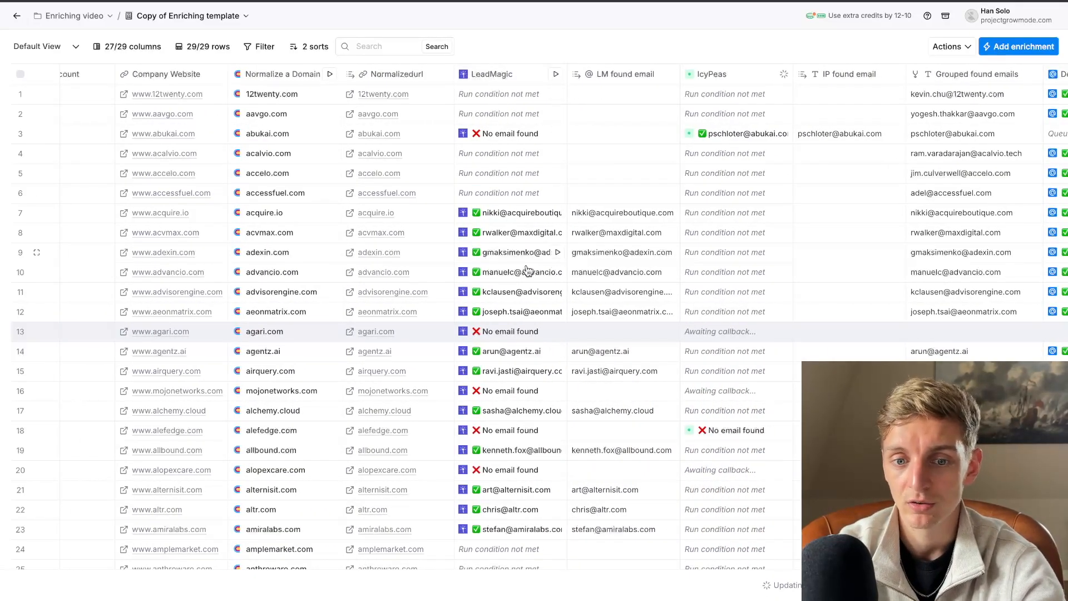
scroll(475, 406, down, 1)
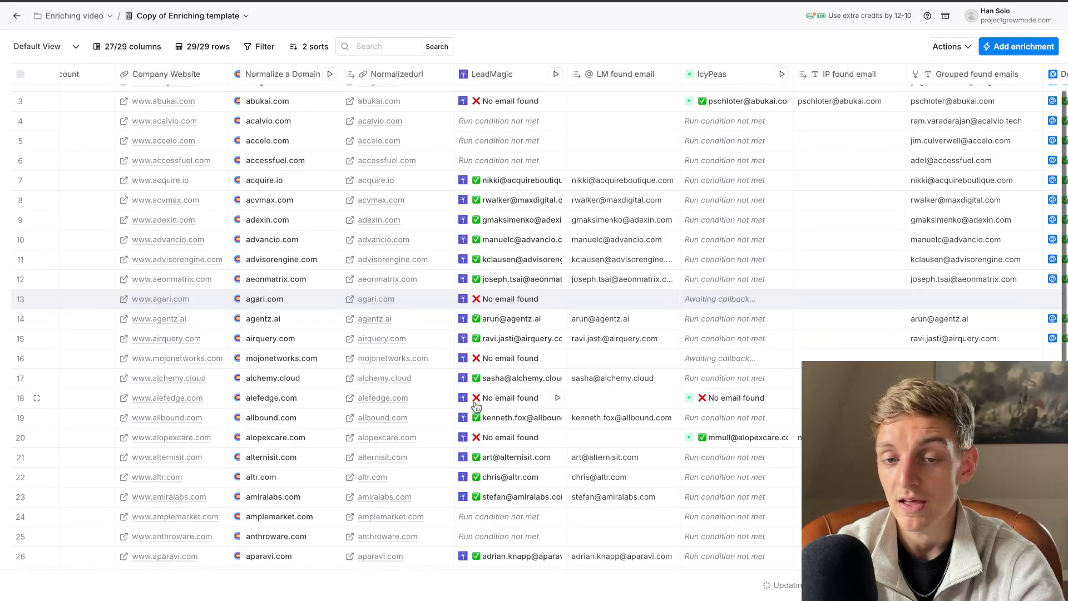
scroll(476, 406, down, 1)
scroll(476, 406, up, 1)
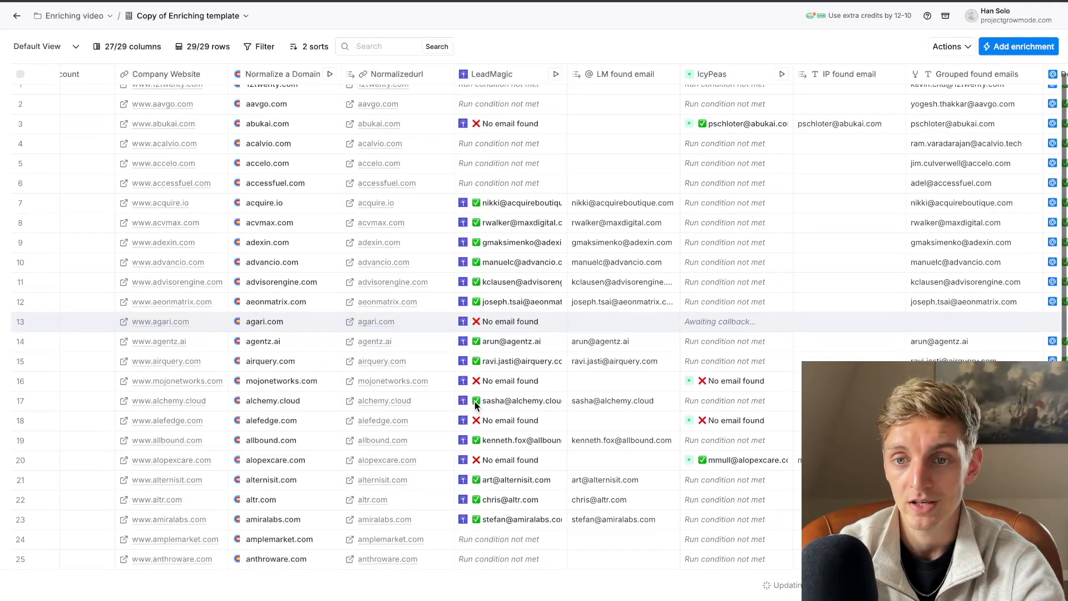
scroll(475, 401, right, 3)
scroll(582, 106, up, 1)
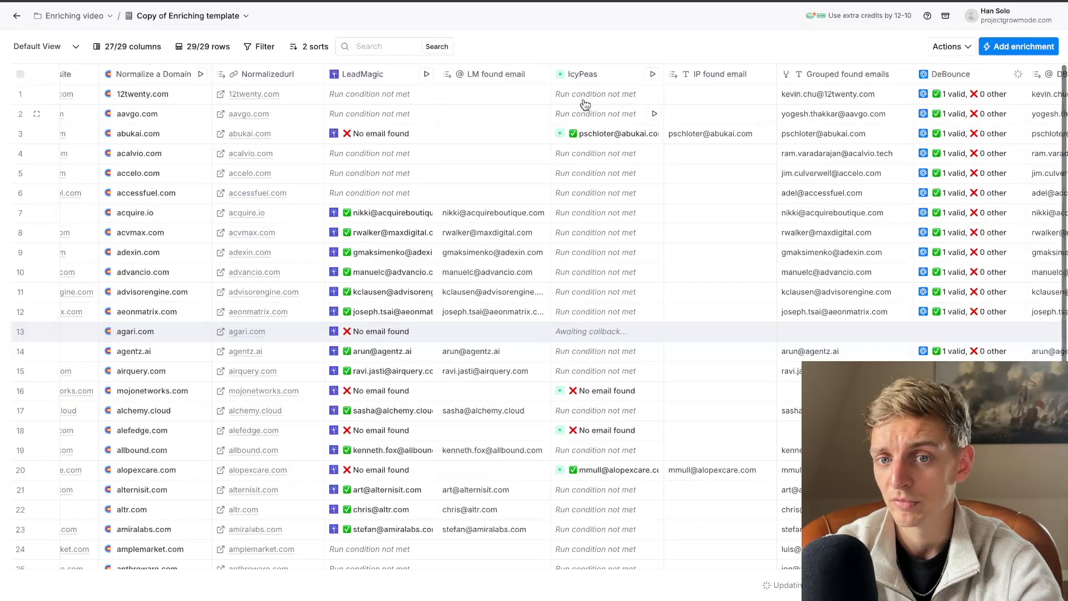
scroll(600, 306, right, 5)
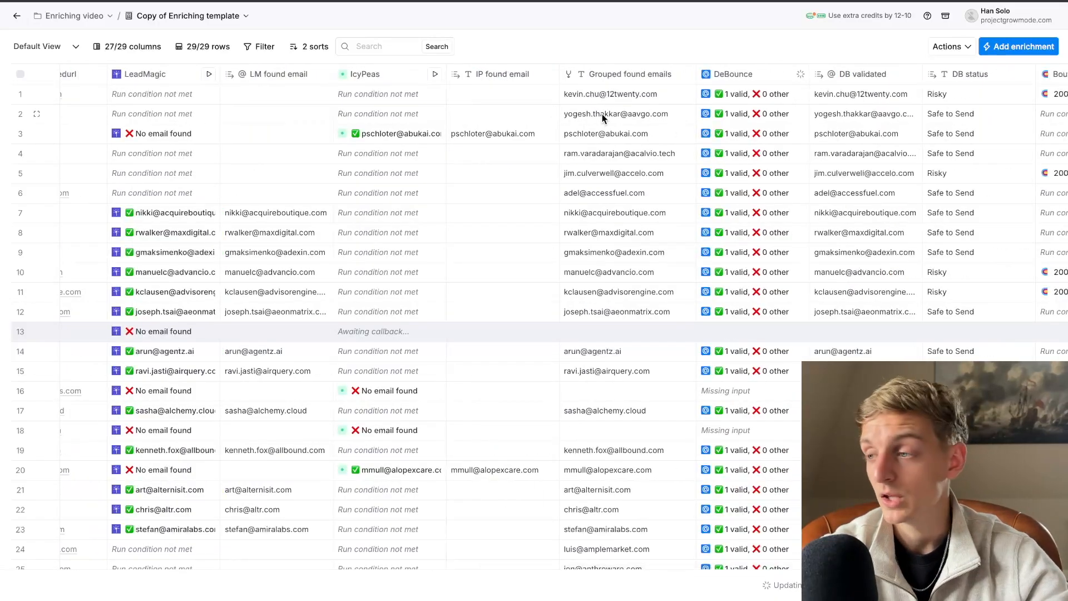
click(615, 73)
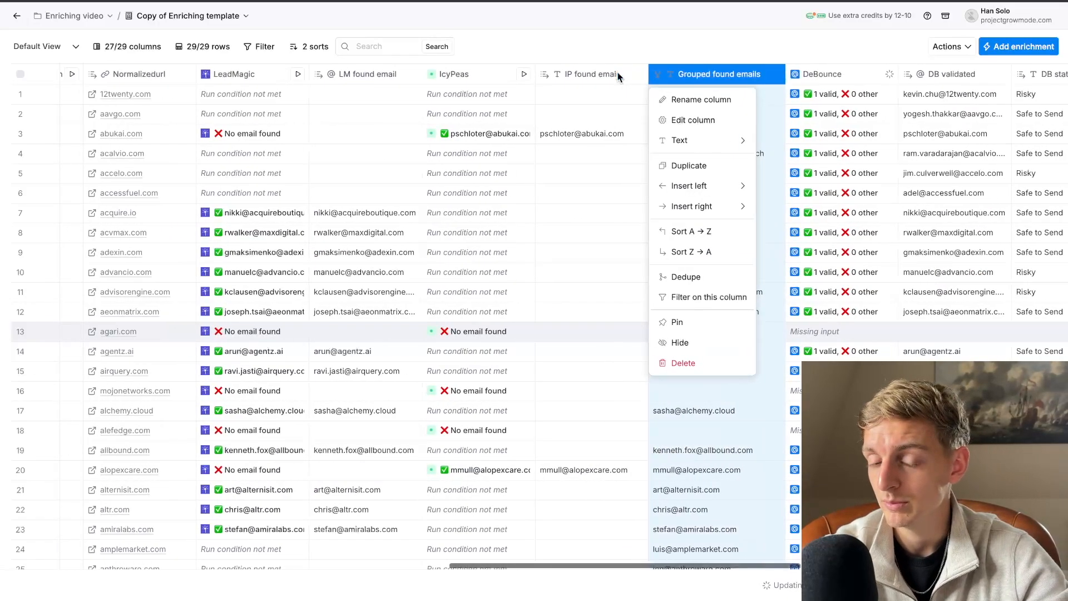
click(736, 50)
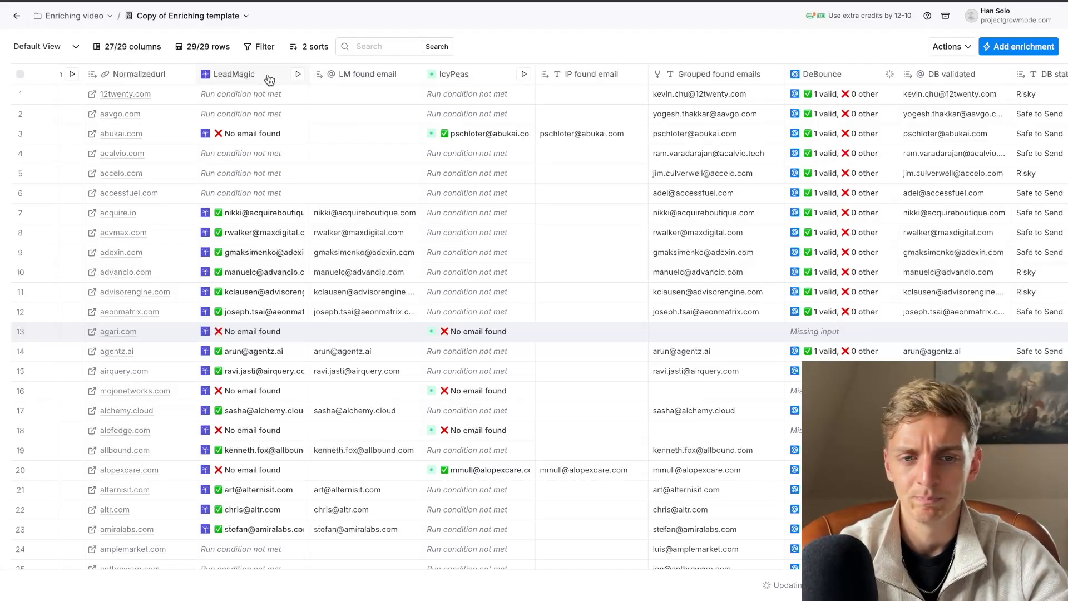
Examine the DeBounce validation results and the DB status values for all leads
scroll(269, 79, right, 5)
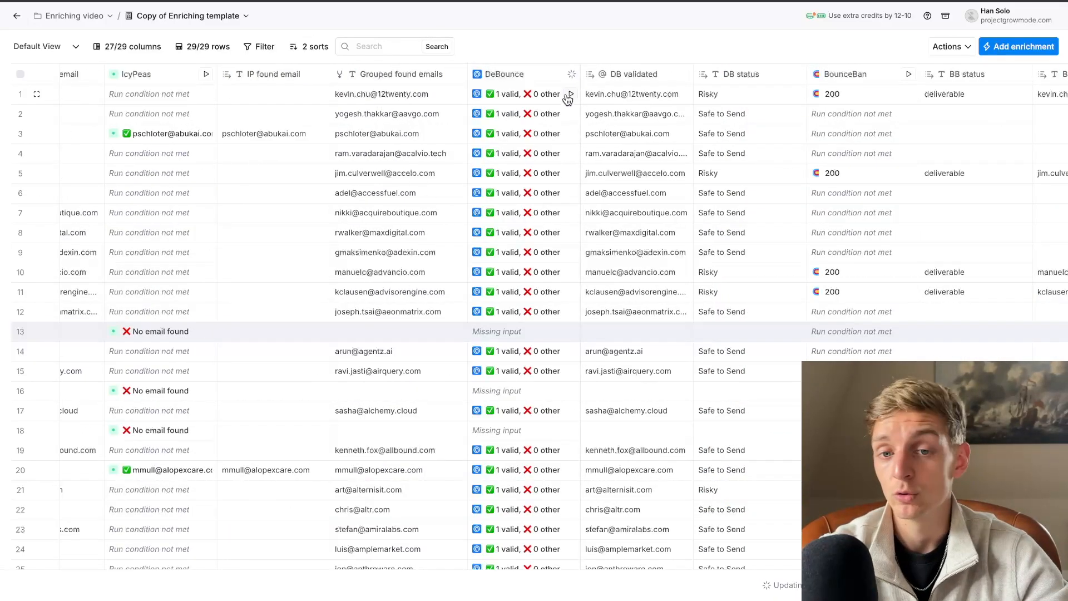
scroll(529, 224, down, 1)
scroll(529, 224, up, 1)
scroll(530, 224, right, 1)
scroll(530, 227, right, 2)
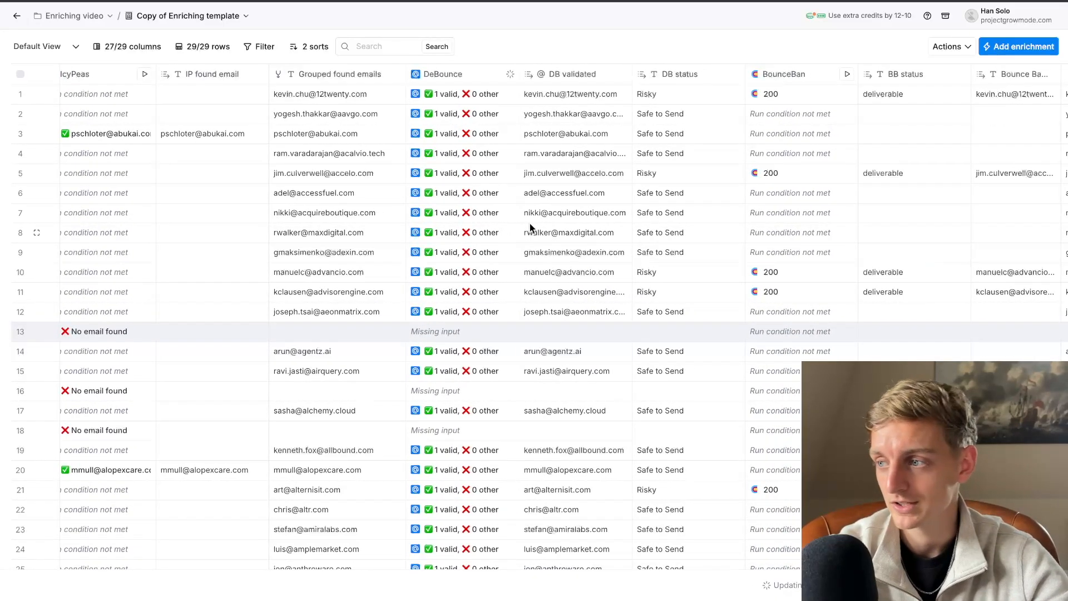
scroll(530, 226, right, 2)
scroll(486, 93, down, 3)
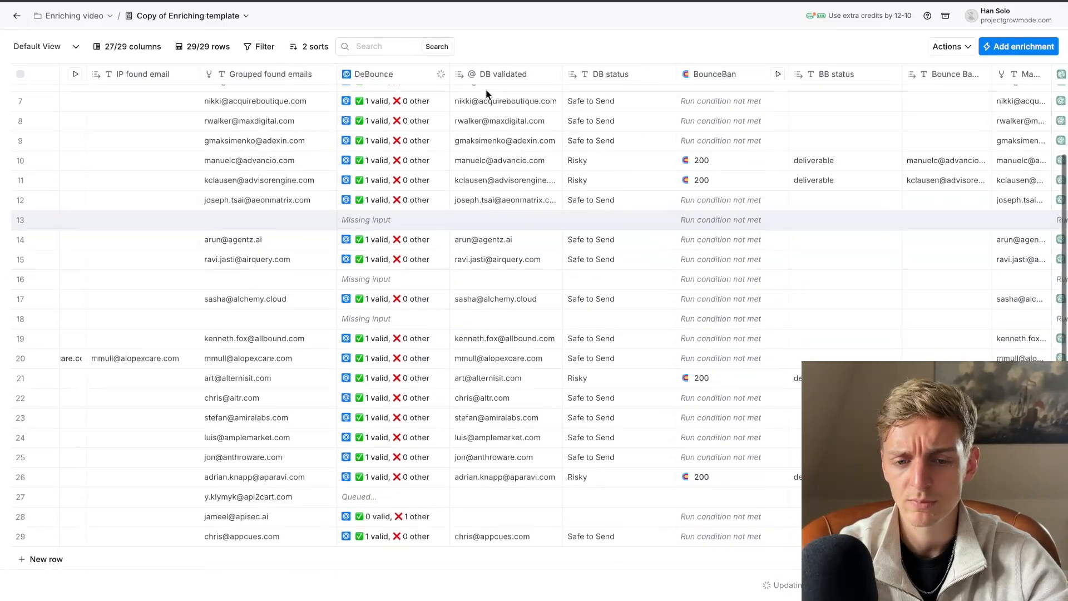
scroll(487, 94, up, 3)
drag(595, 114, 595, 161)
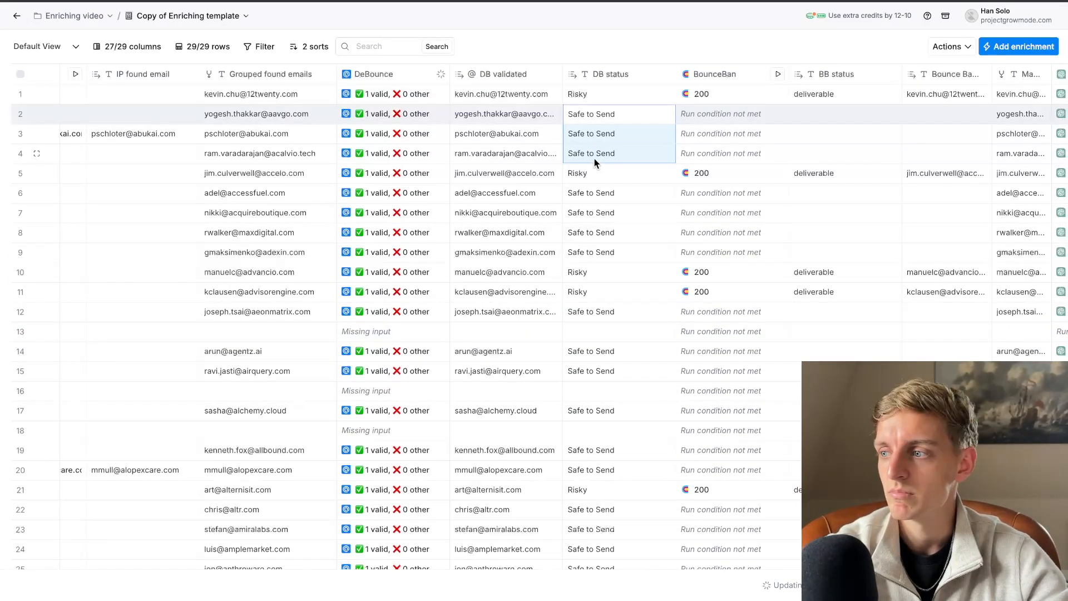
Compare the Risky and Safe to Send leads in DB status with their BounceBan results and BB status
scroll(588, 151, right, 2)
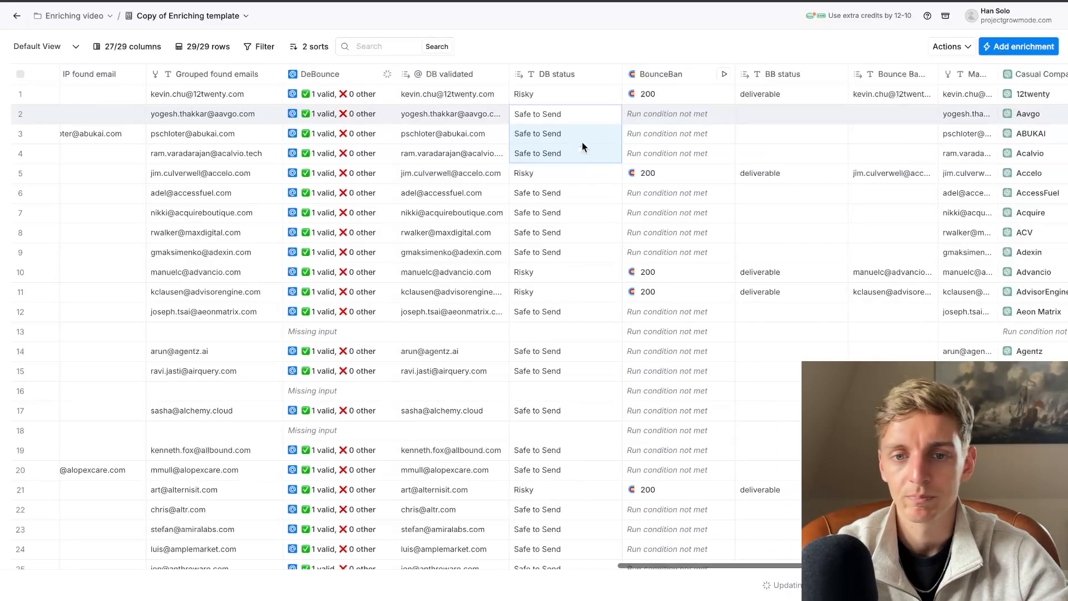
click(559, 96)
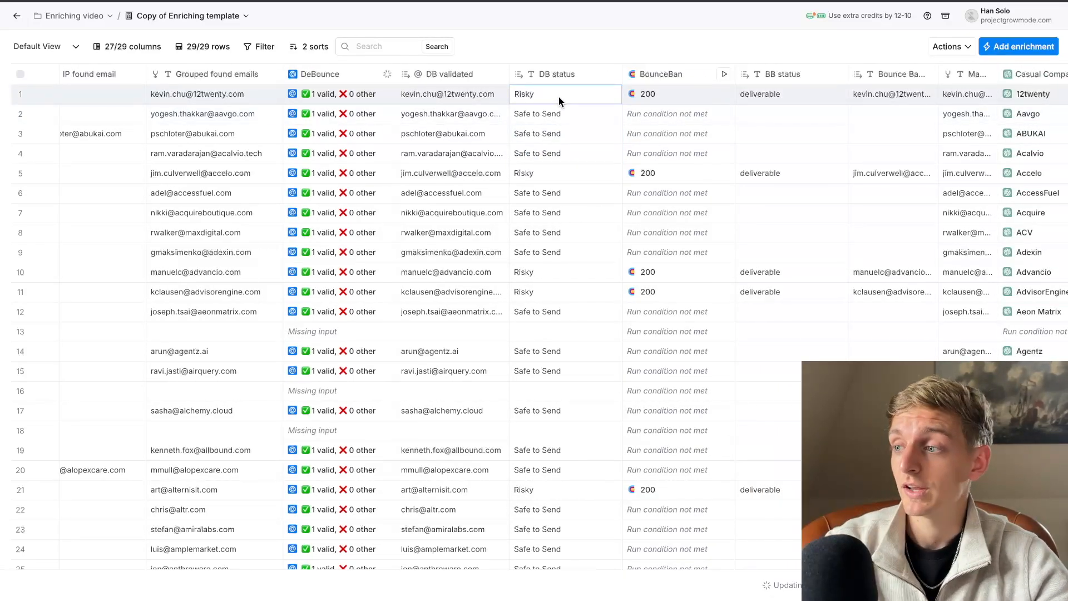
scroll(558, 97, left, 2)
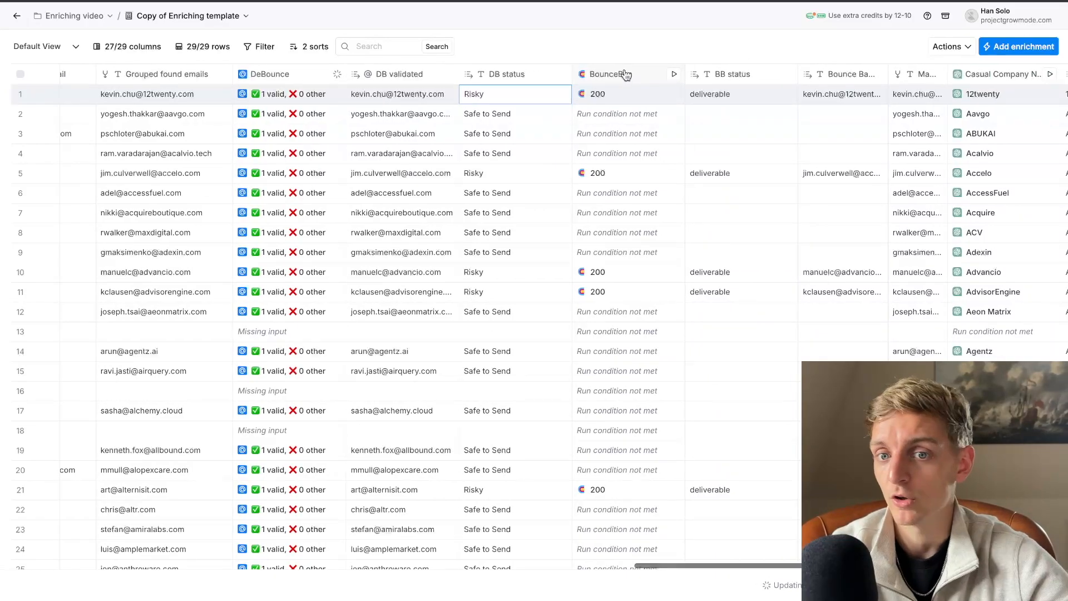
click(706, 74)
click(612, 173)
scroll(389, 111, right, 5)
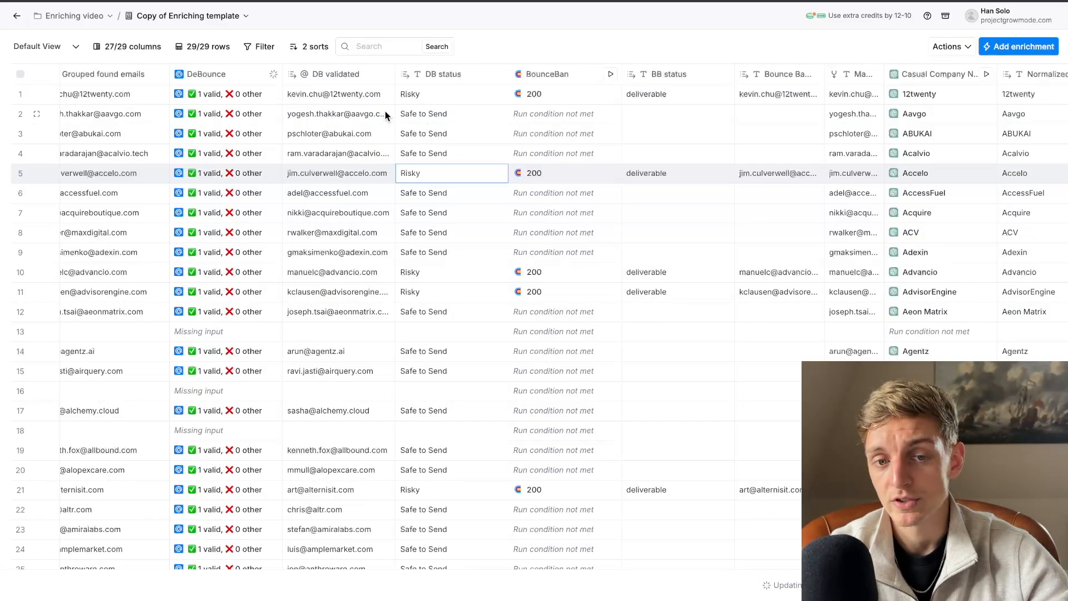
drag(317, 117, 535, 146)
scroll(535, 146, right, 1)
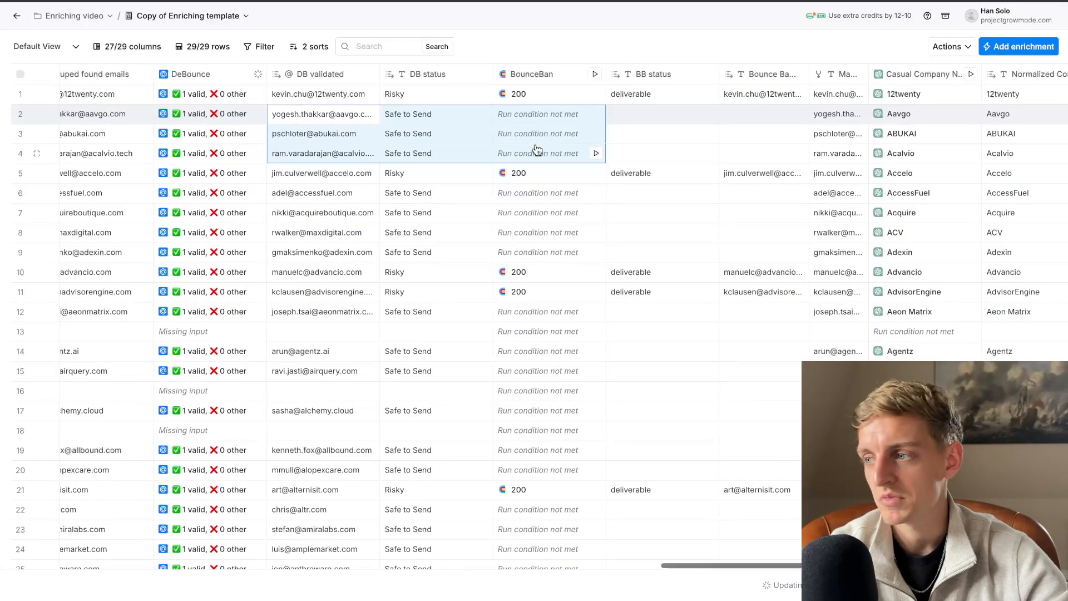
drag(325, 98, 531, 97)
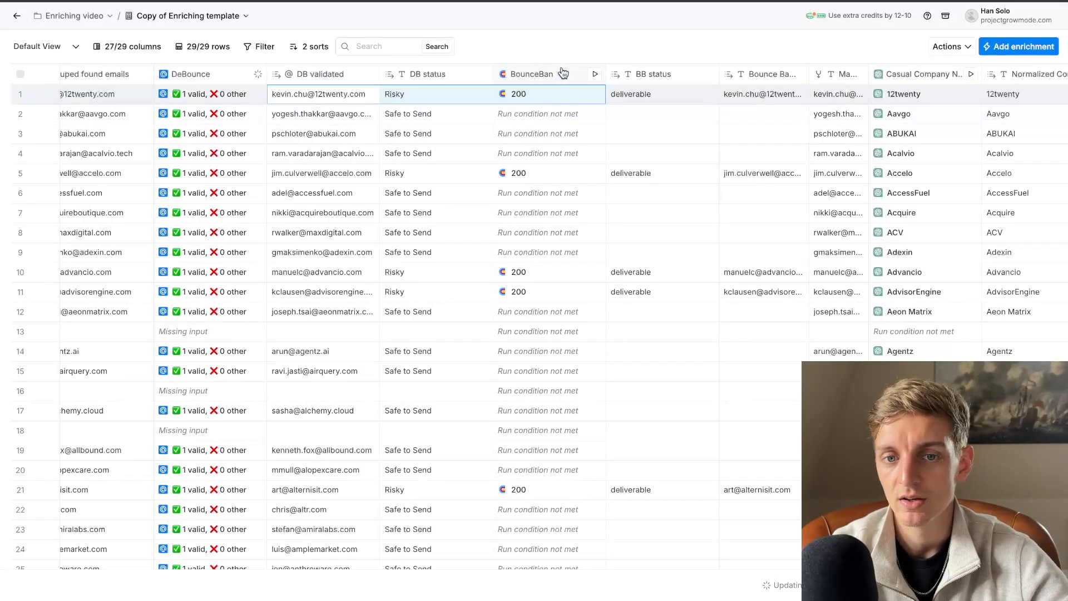
scroll(563, 98, right, 2)
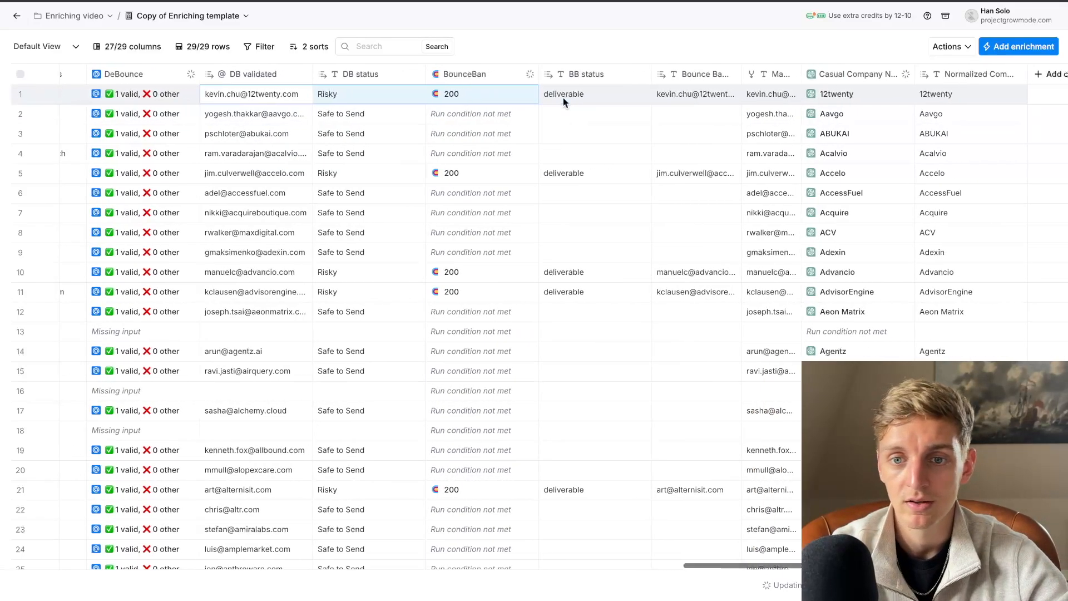
Check the BounceBan and BB status results in the last rows, and look back over the LeadMagic and IcyPeas columns
scroll(578, 139, down, 3)
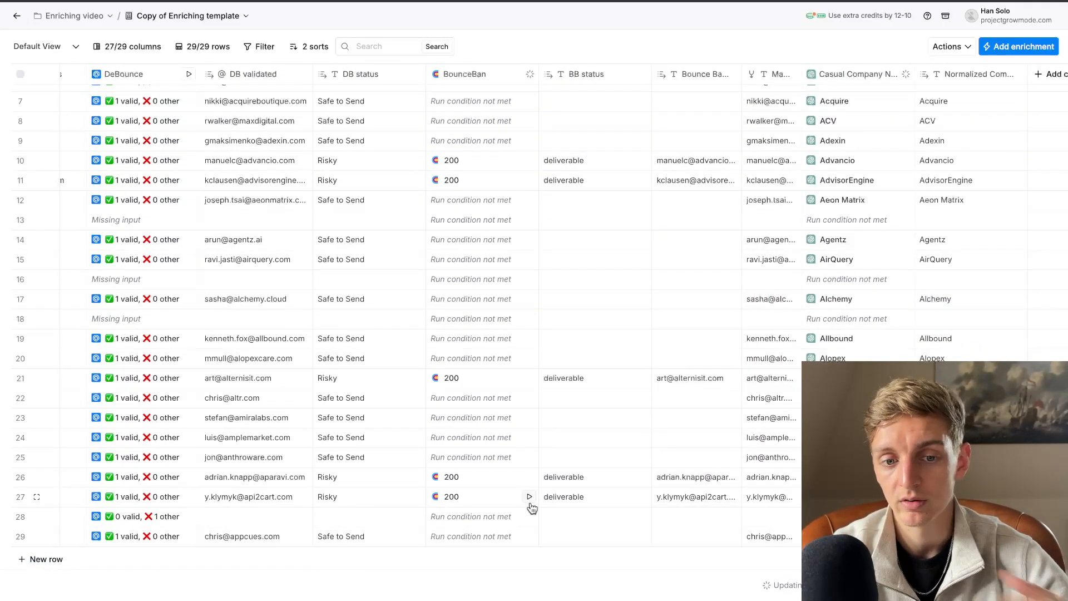
click(351, 381)
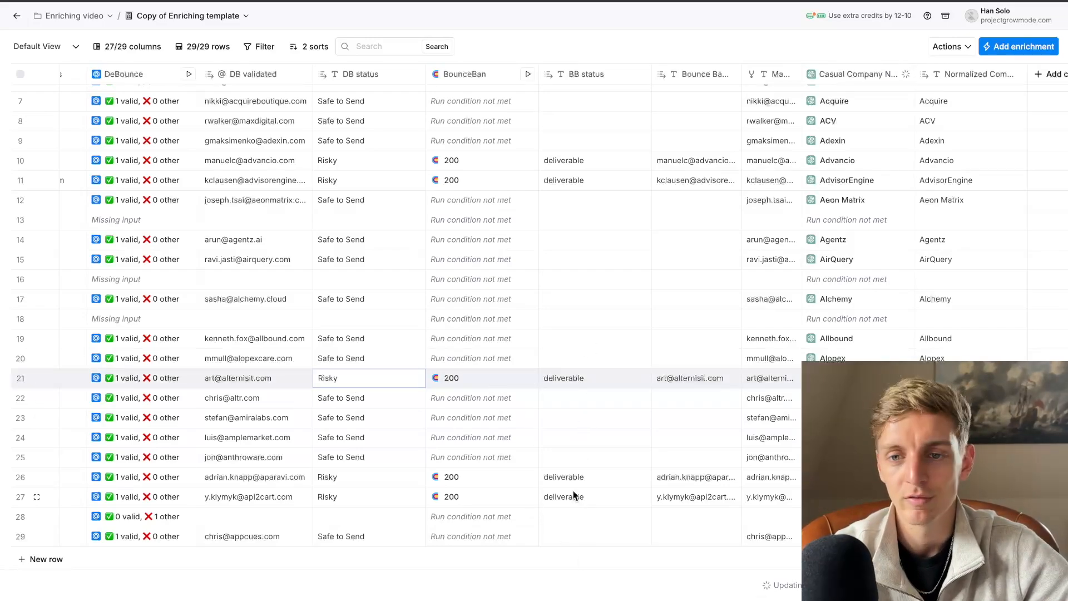
scroll(574, 495, up, 3)
scroll(462, 78, left, 10)
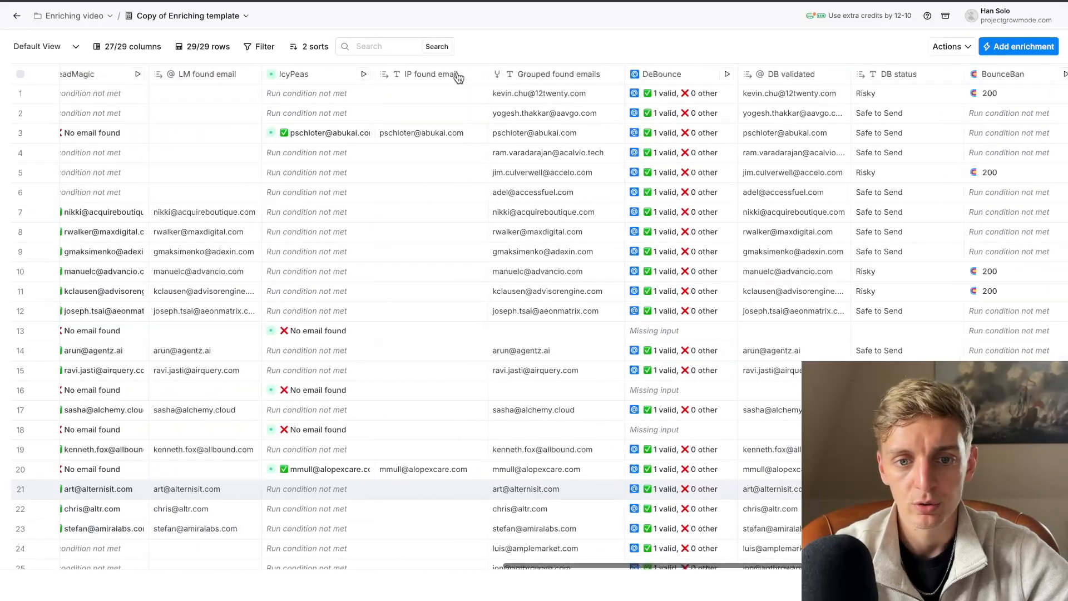
Widen the Master Email column so that its full name shows
scroll(553, 364, right, 2)
scroll(554, 364, right, 8)
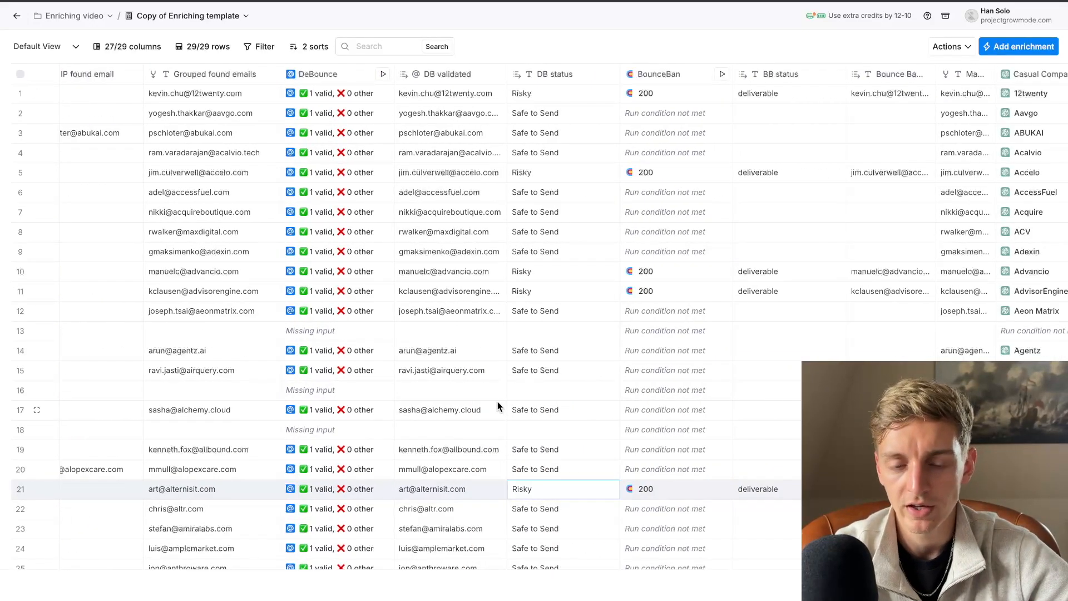
scroll(662, 424, right, 1)
drag(740, 74, 773, 74)
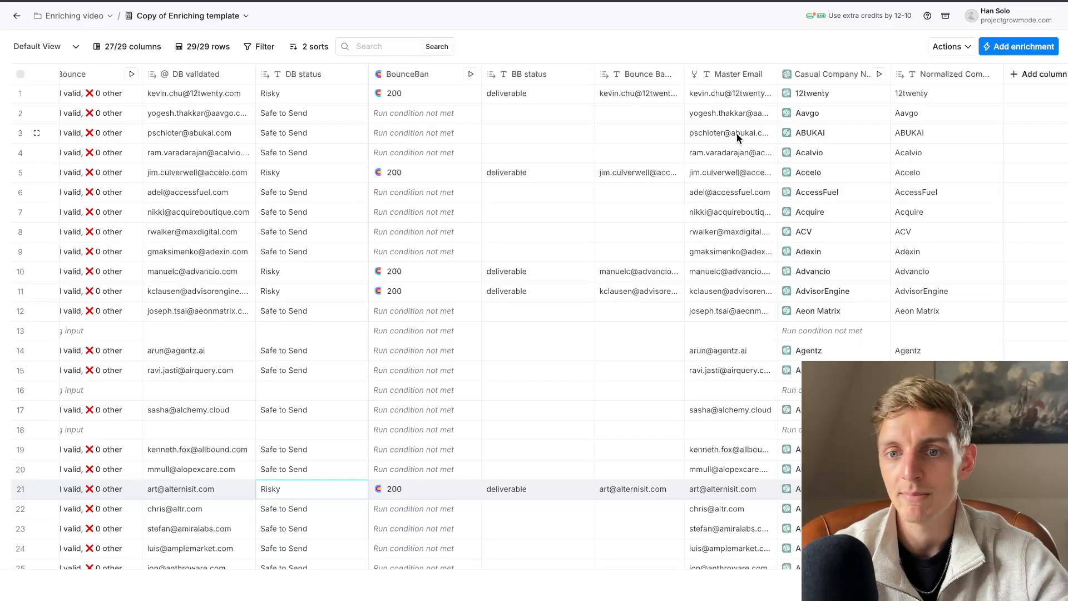
Search the enrichments for smartlead and open the setup of Smartlead.ai's Add Lead to Campaign in a new column
scroll(733, 144, down, 3)
click(1004, 74)
click(945, 119)
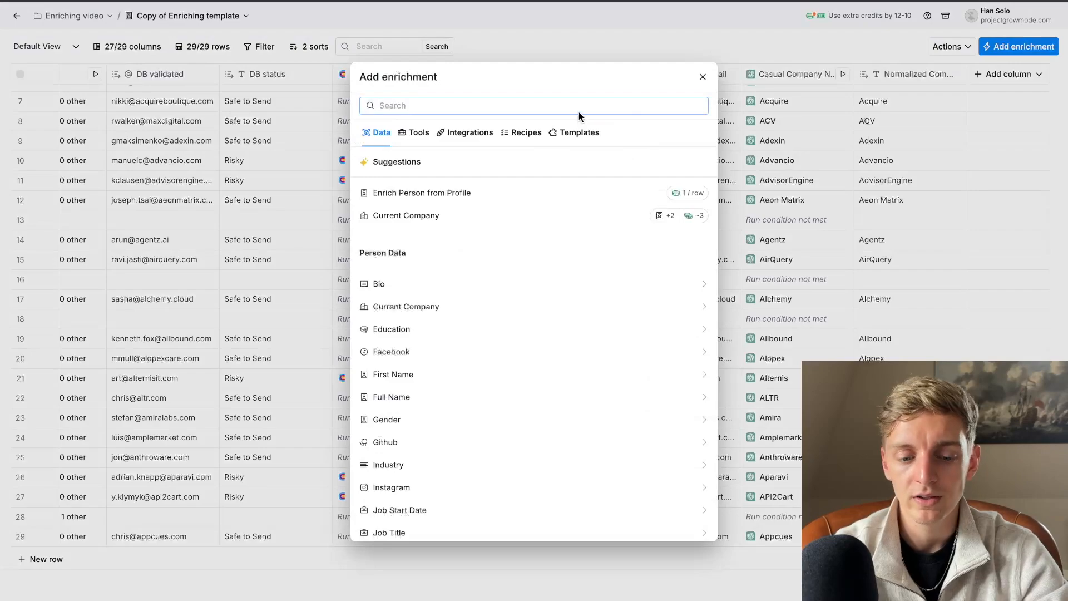
text(smartlead)
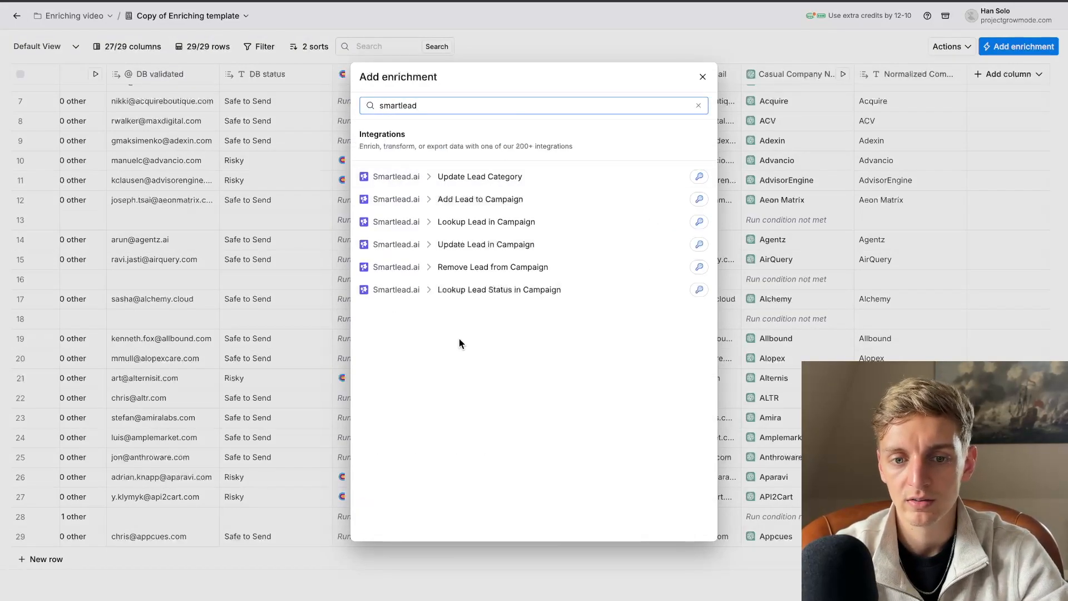
click(479, 201)
Map the campaign lead's Email Address to the Master Email column
scroll(829, 99, down, 2)
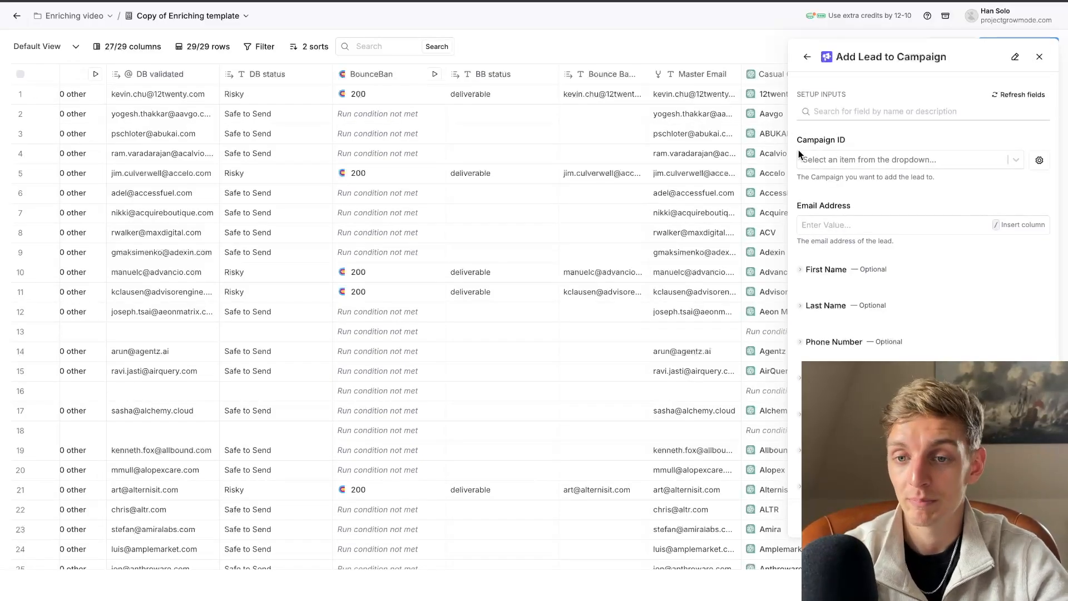
scroll(838, 194, down, 1)
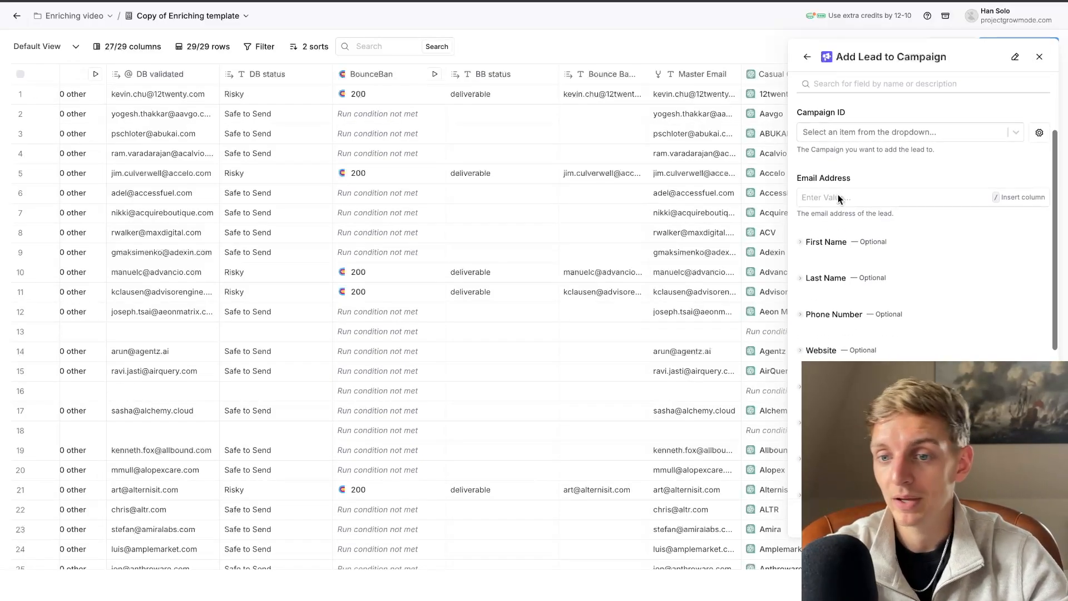
click(838, 196)
text(/e)
key(BackSpace)
text(mast)
click(852, 218)
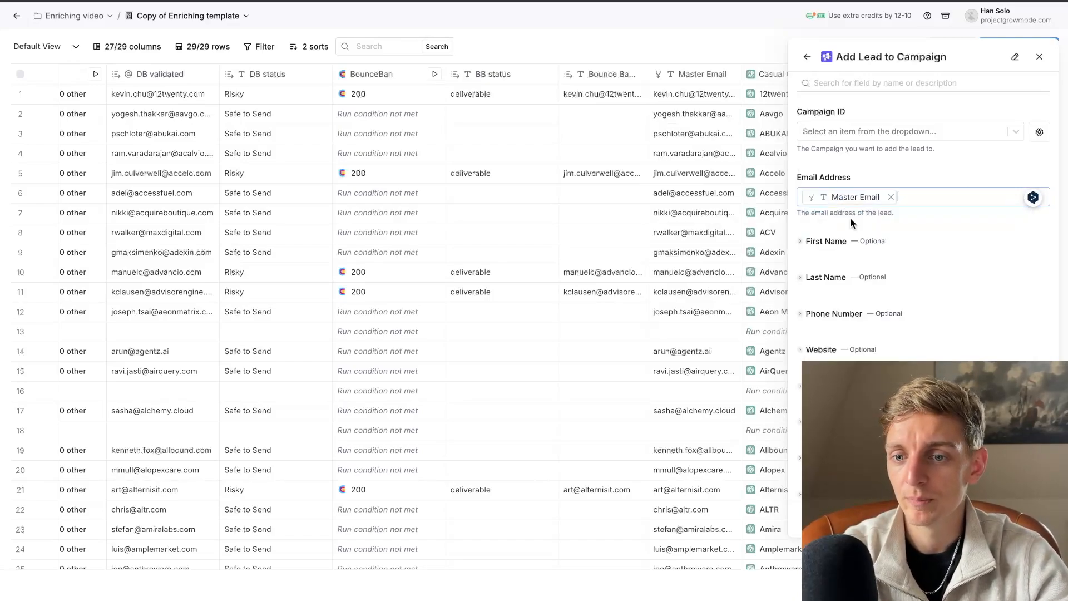
Try to fill in the campaign lead's optional First Name, and close the Add Lead to Campaign setup without saving
click(849, 251)
click(859, 253)
text(fr)
key(BackSpace)
key(BackSpace)
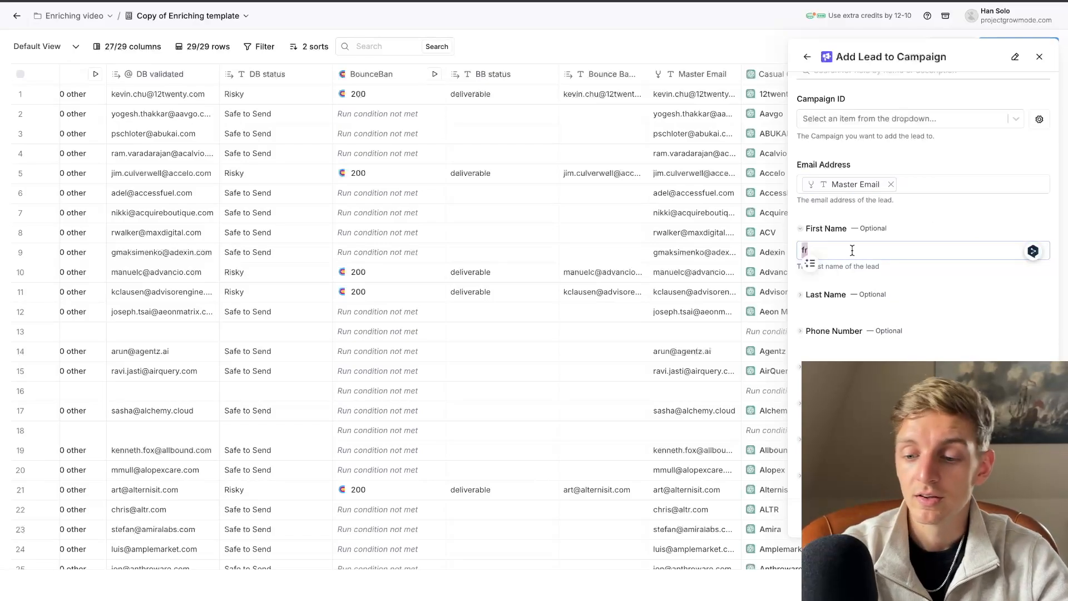
click(896, 82)
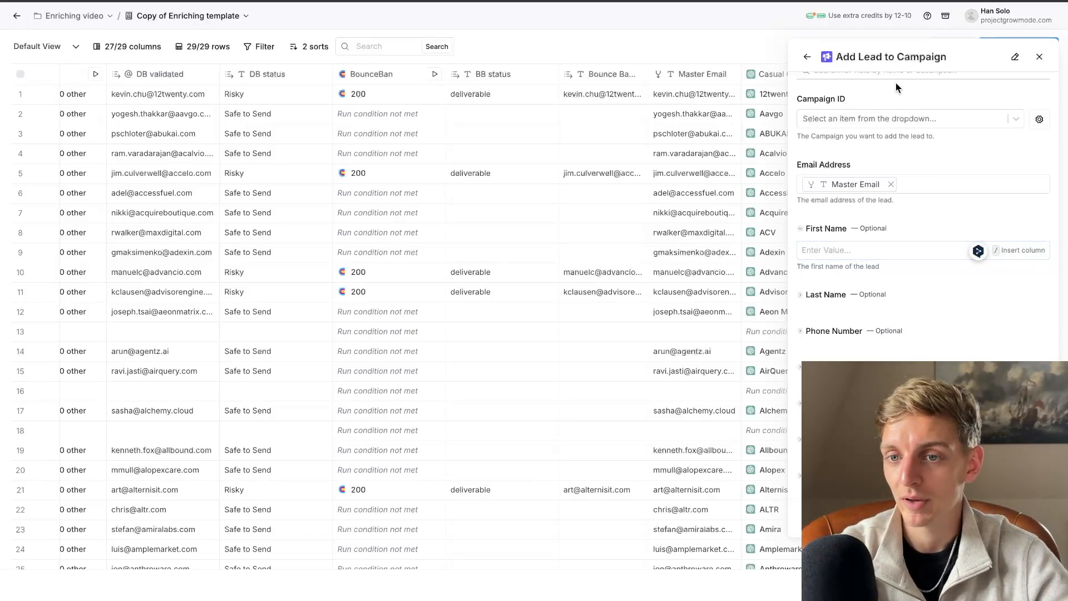
click(1038, 56)
Switch to the whiteboard to compare the Option 1 and Option 2 workflows, and return to the first columns of the Clay lead table
click(459, 333)
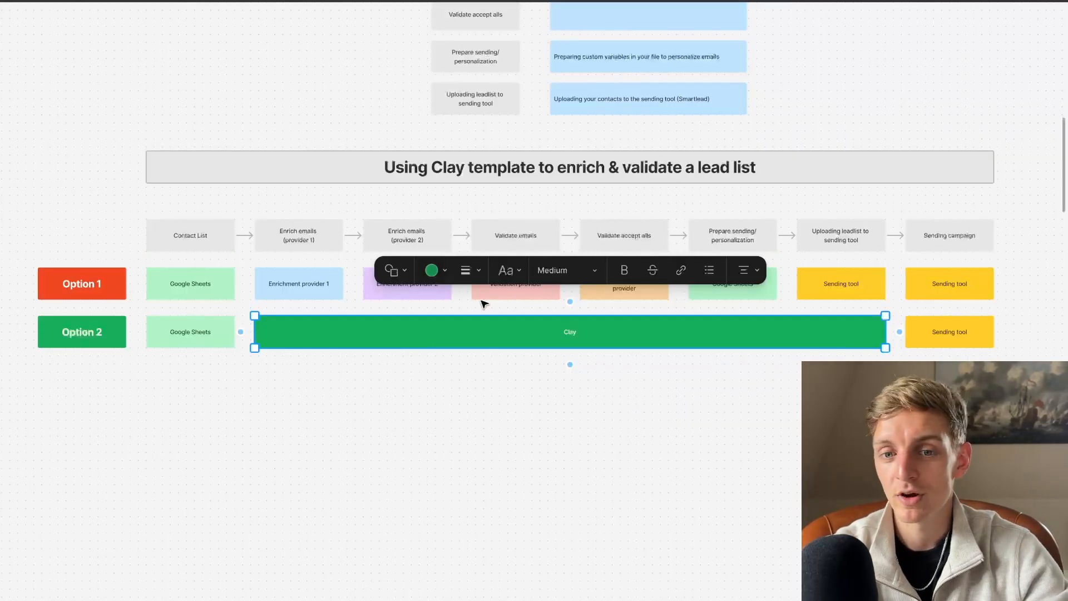
scroll(482, 303, down, 3)
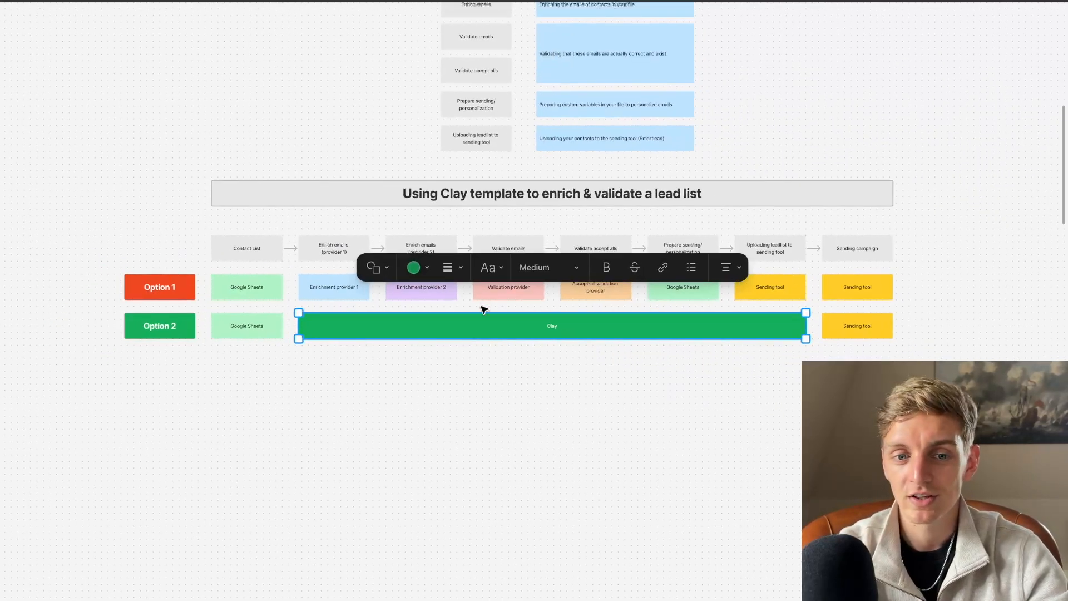
click(482, 303)
drag(48, 265, 878, 293)
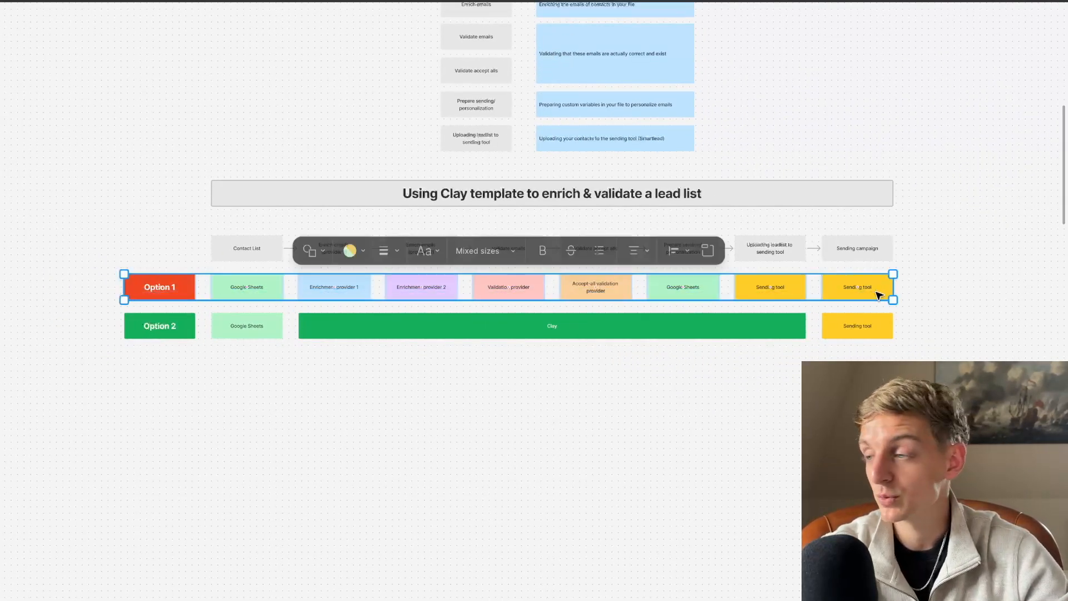
click(971, 303)
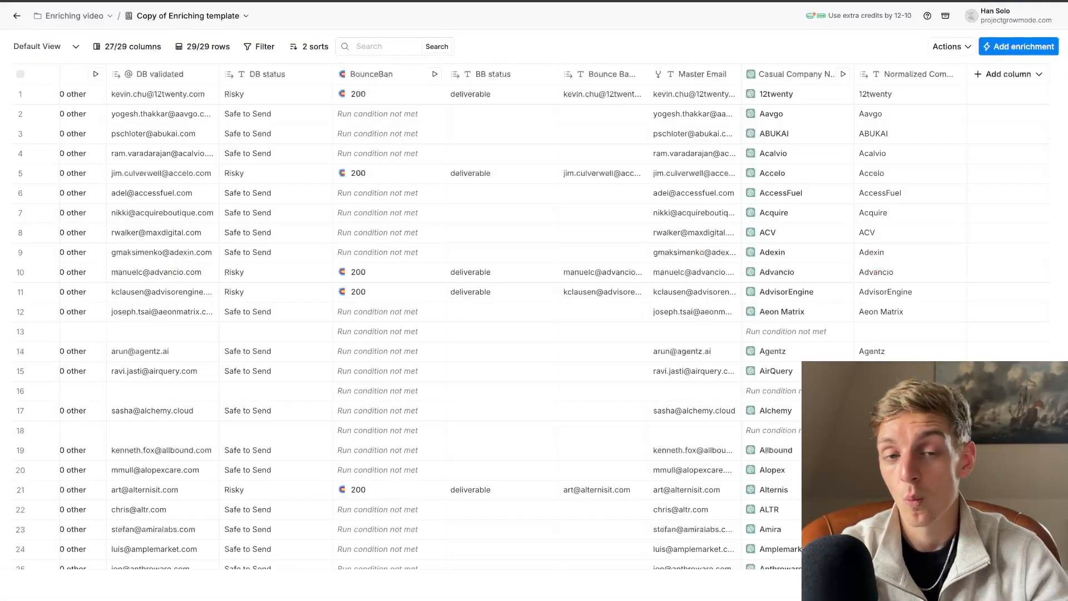
scroll(327, 238, left, 15)
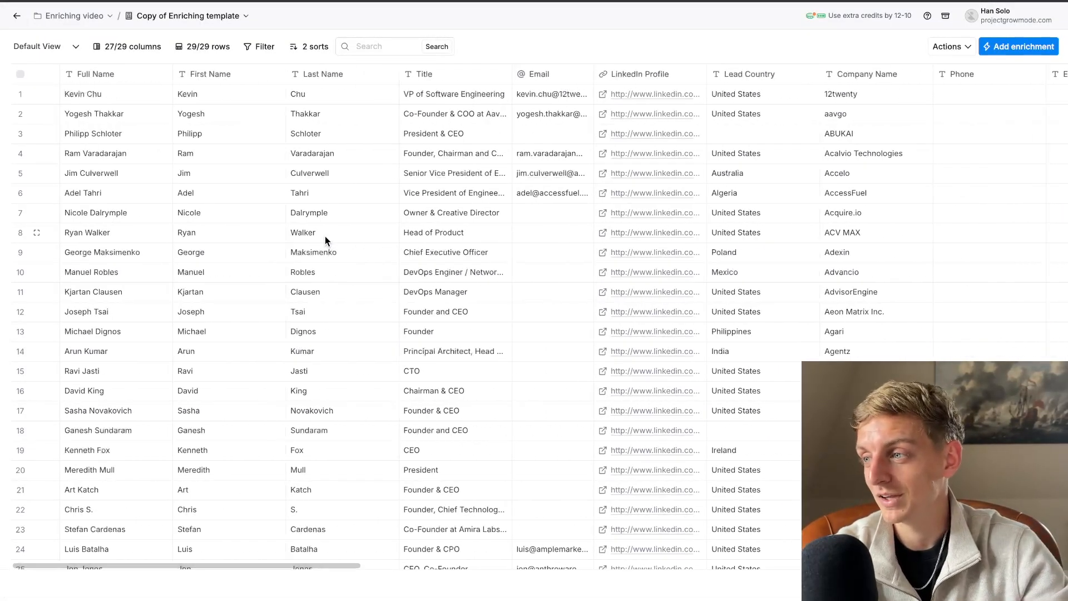